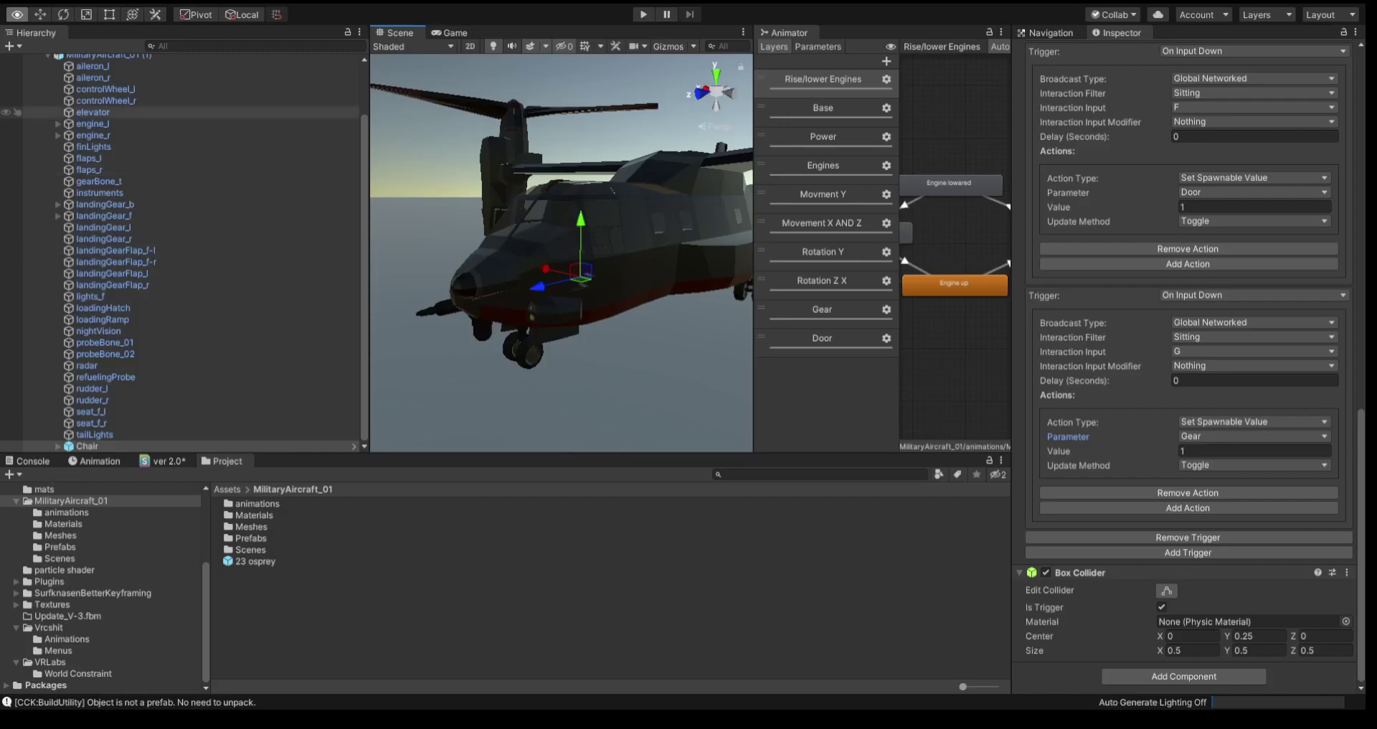
Step: Collapse MilitaryAircraft_01 (1) in the Hierarchy, clear the selection, and enter Play mode
{"action": "left_click", "coordinate": [48, 55]}
{"action": "left_click", "coordinate": [136, 242]}
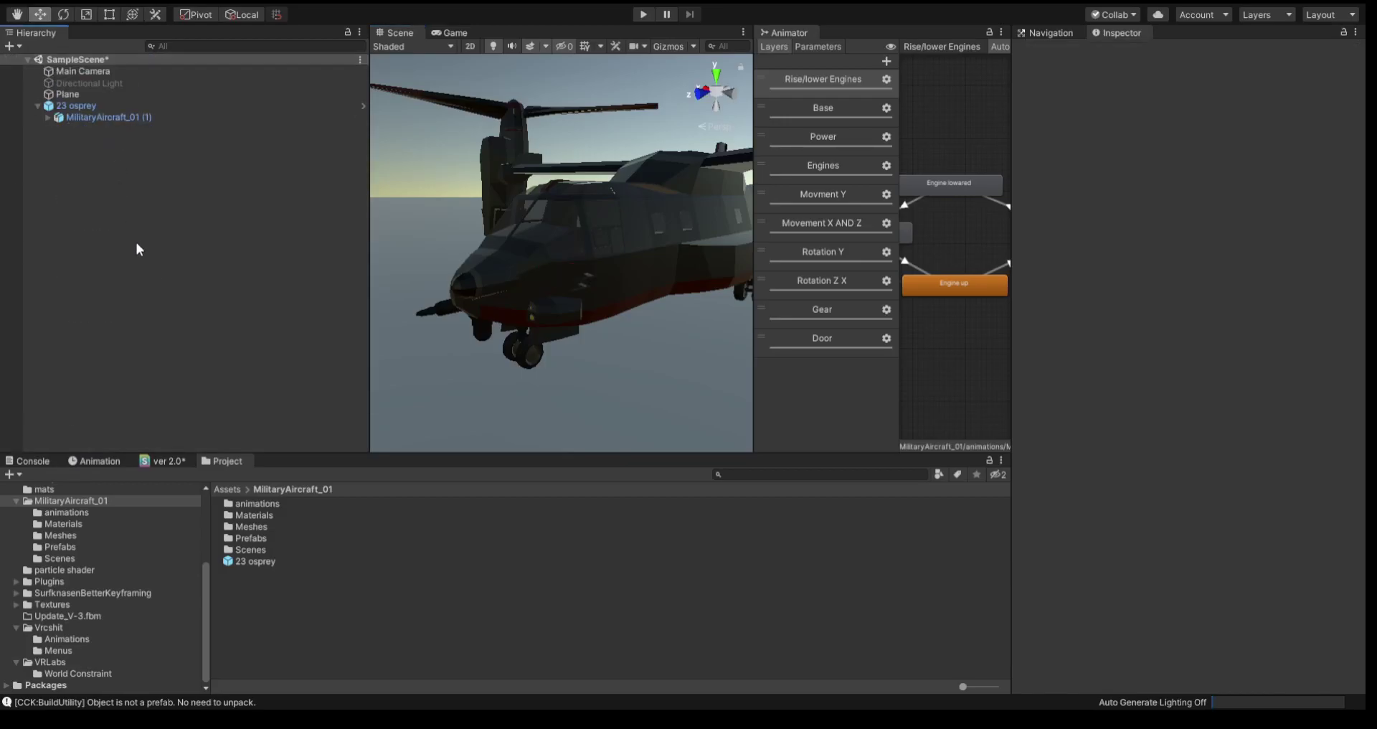
{"action": "left_click", "coordinate": [640, 18]}
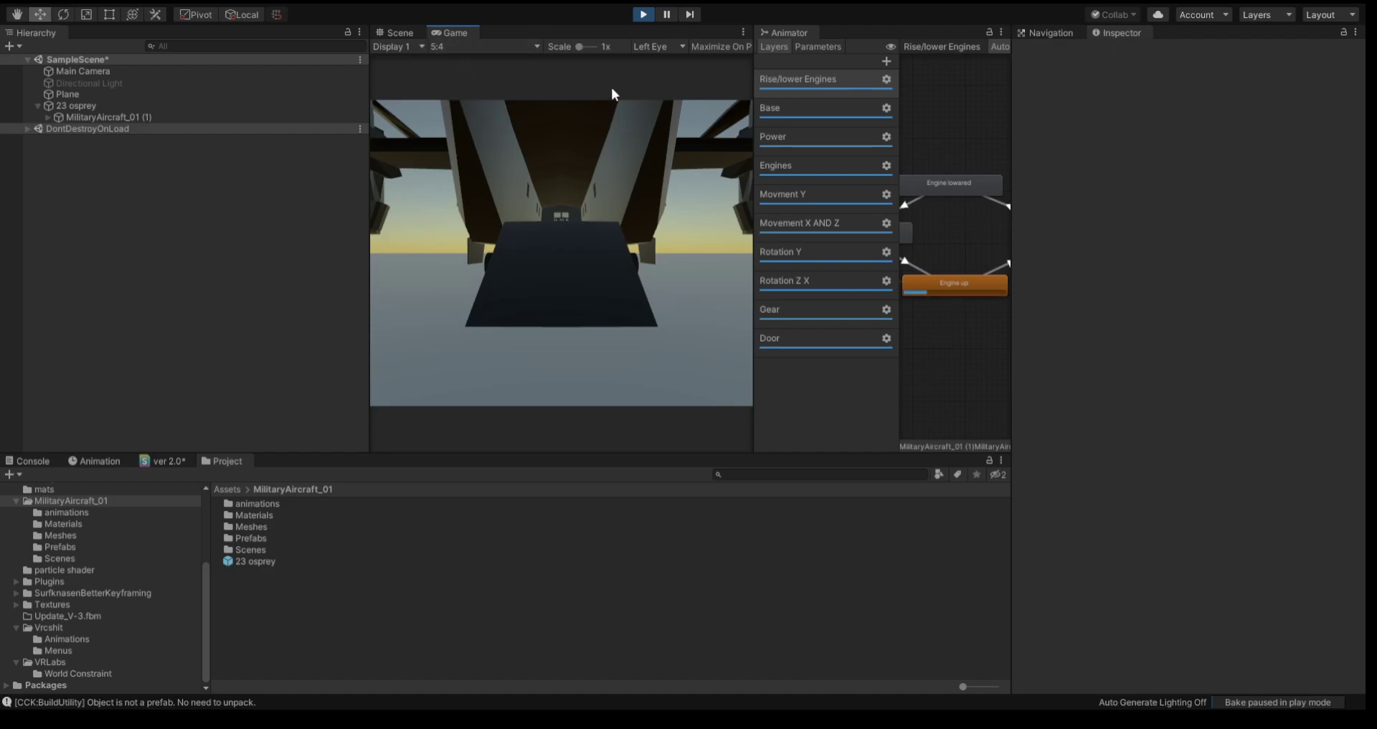
Step: Switch to the Scene view, orbit around the Osprey, and show the Animator parameters list
{"action": "left_click", "coordinate": [397, 33]}
{"action": "right_click_drag", "start_coordinate": [426, 102], "coordinate": [416, 172]}
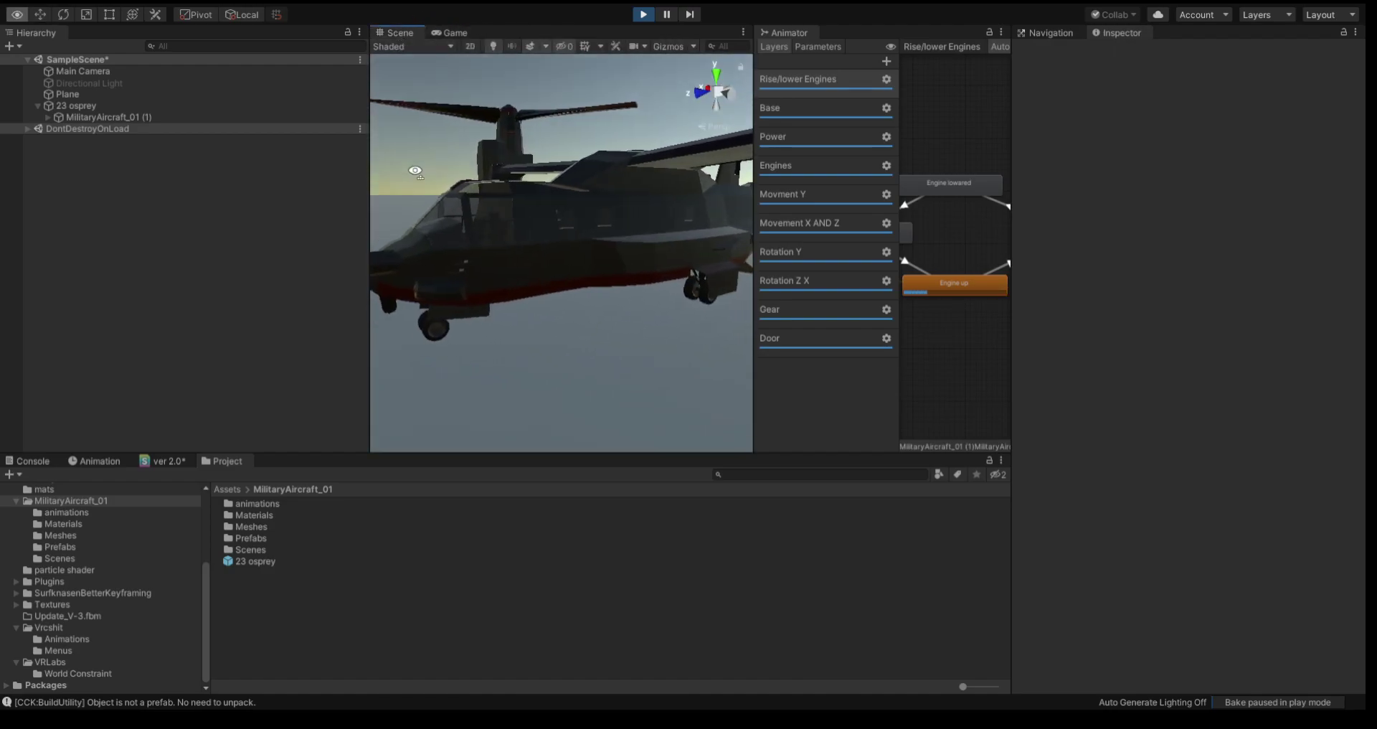
{"action": "left_click", "coordinate": [819, 48]}
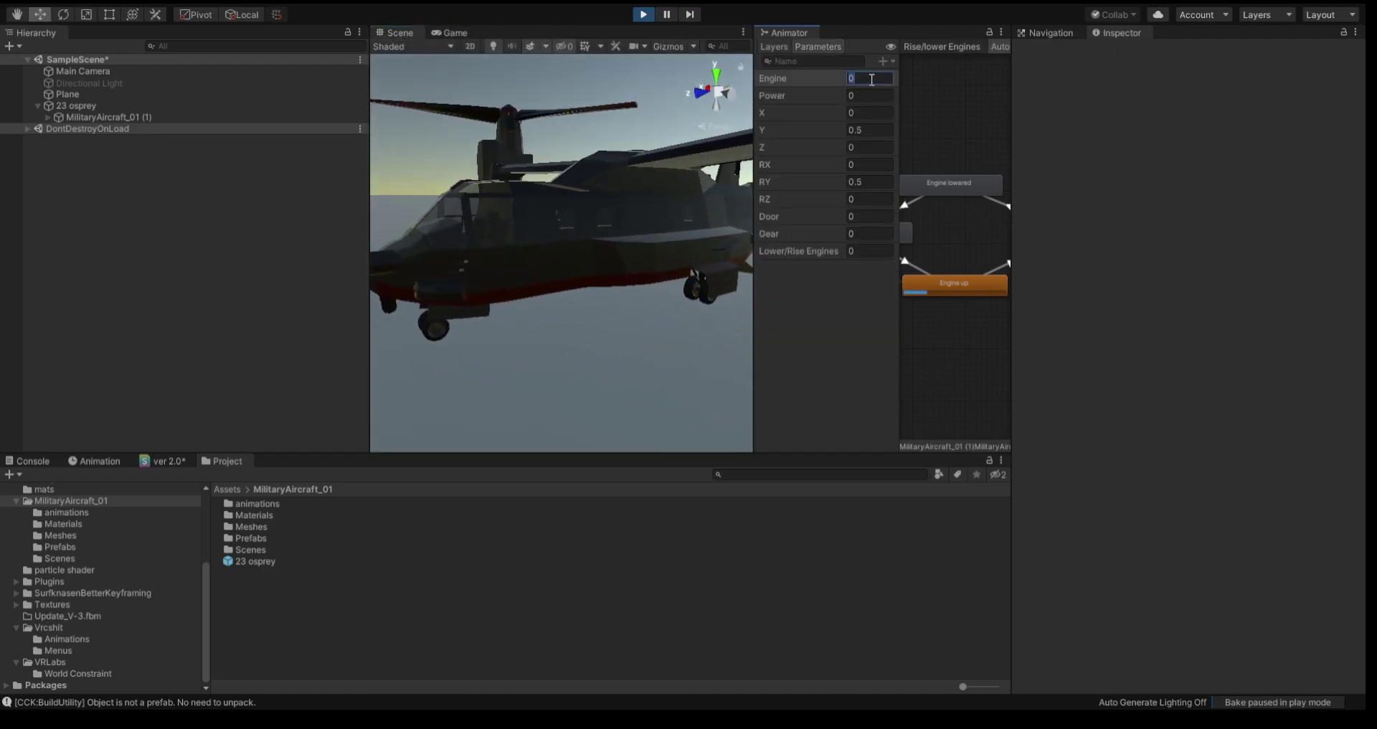
{"action": "mouse_move", "coordinate": [707, 291]}
{"action": "right_mouse_down"}
{"action": "mouse_move", "coordinate": [554, 294]}
{"action": "mouse_move", "coordinate": [613, 300]}
{"action": "mouse_move", "coordinate": [652, 277]}
{"action": "right_mouse_up"}
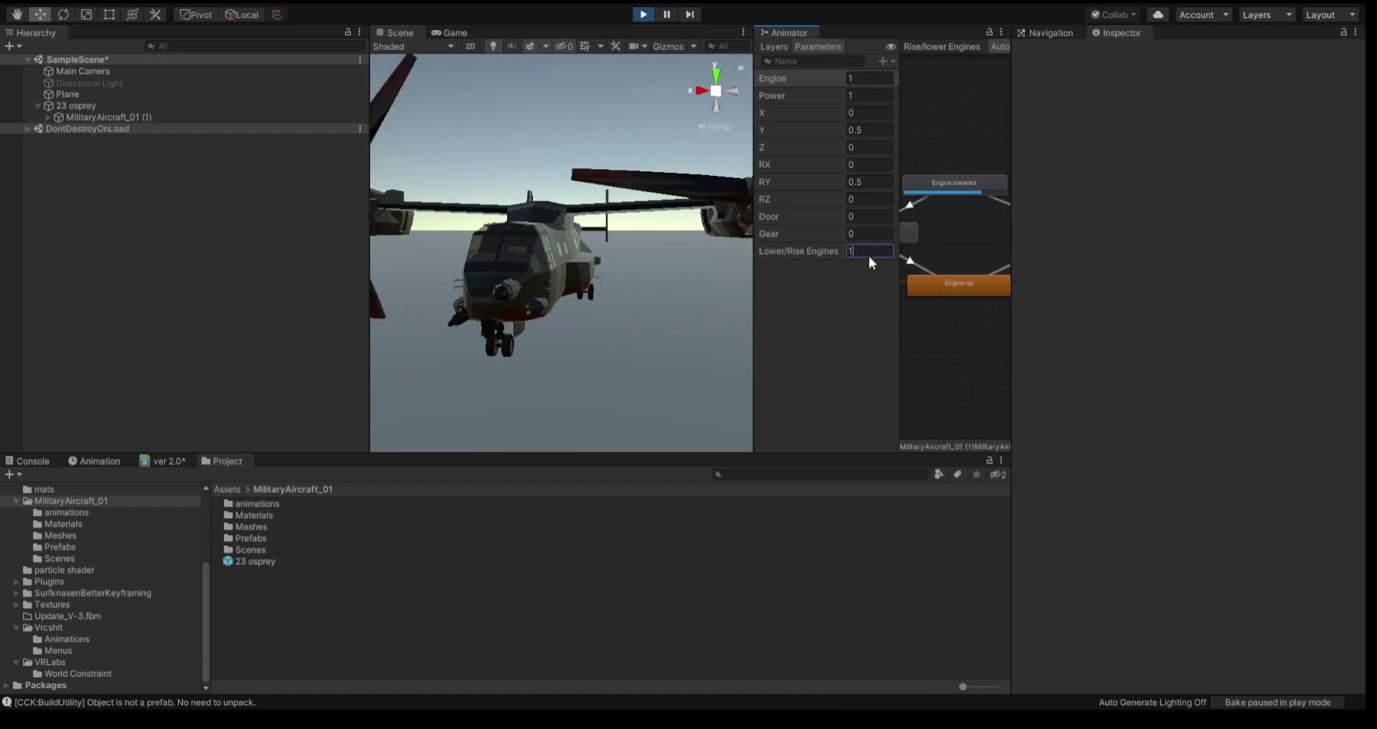
Step: Reset Lower/Rise Engines to 0, then test Y at 1 and set it back to 0.5
{"action": "key", "text": "BackSpace"}
{"action": "type", "text": "0"}
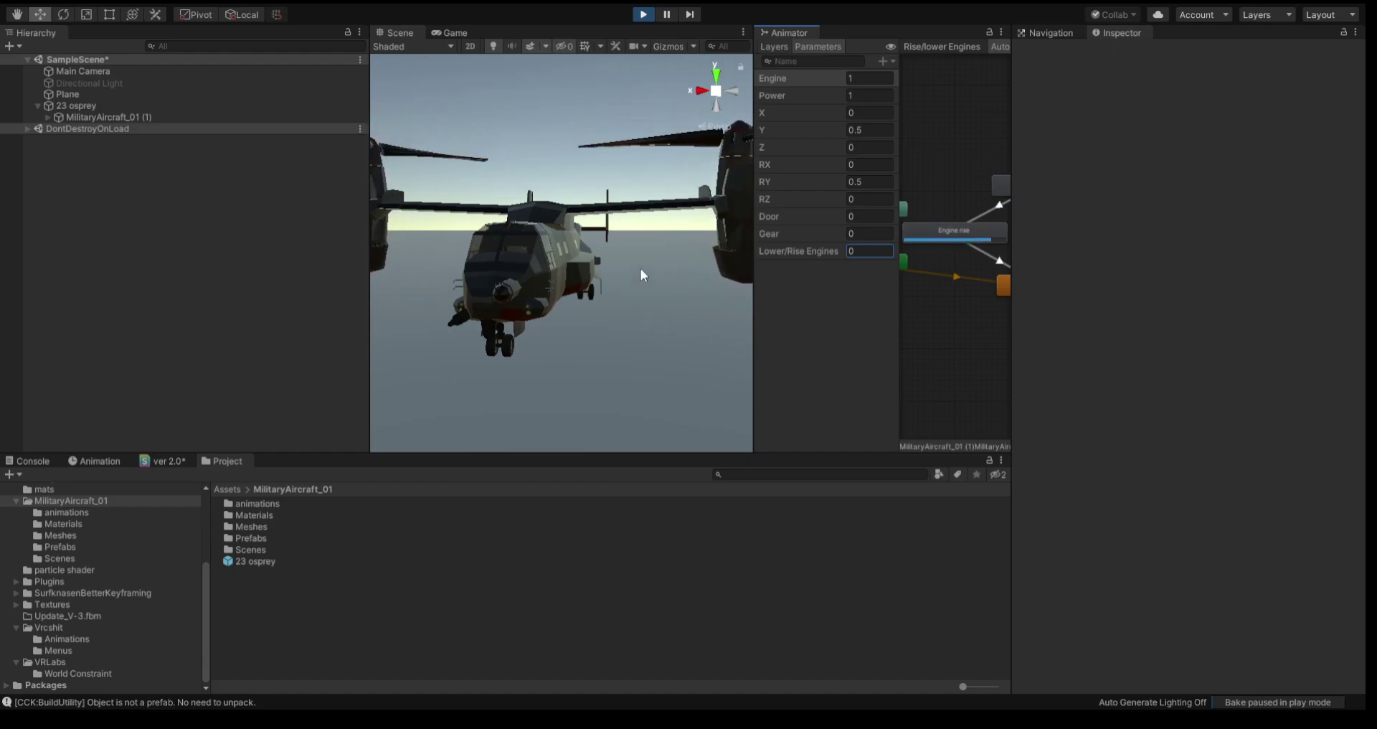
{"action": "left_click", "coordinate": [876, 130]}
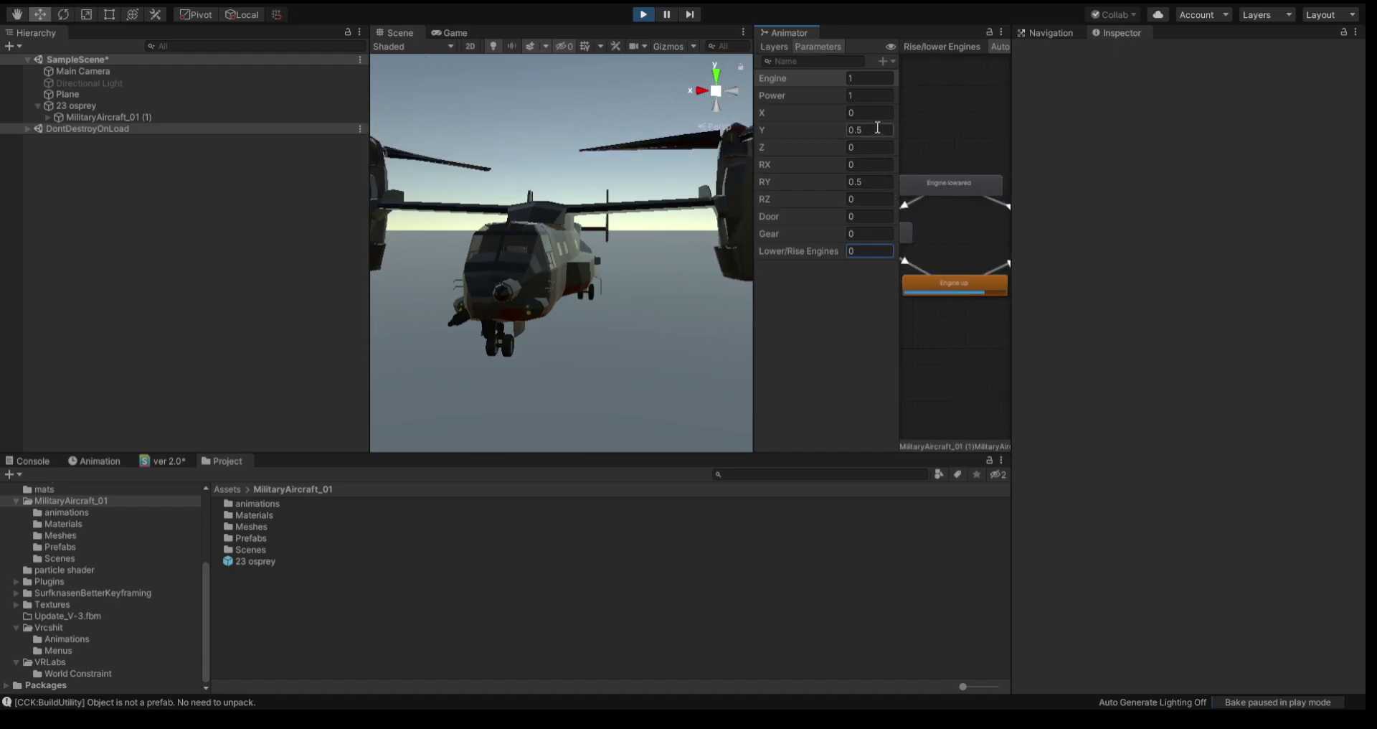
{"action": "type", "text": "1"}
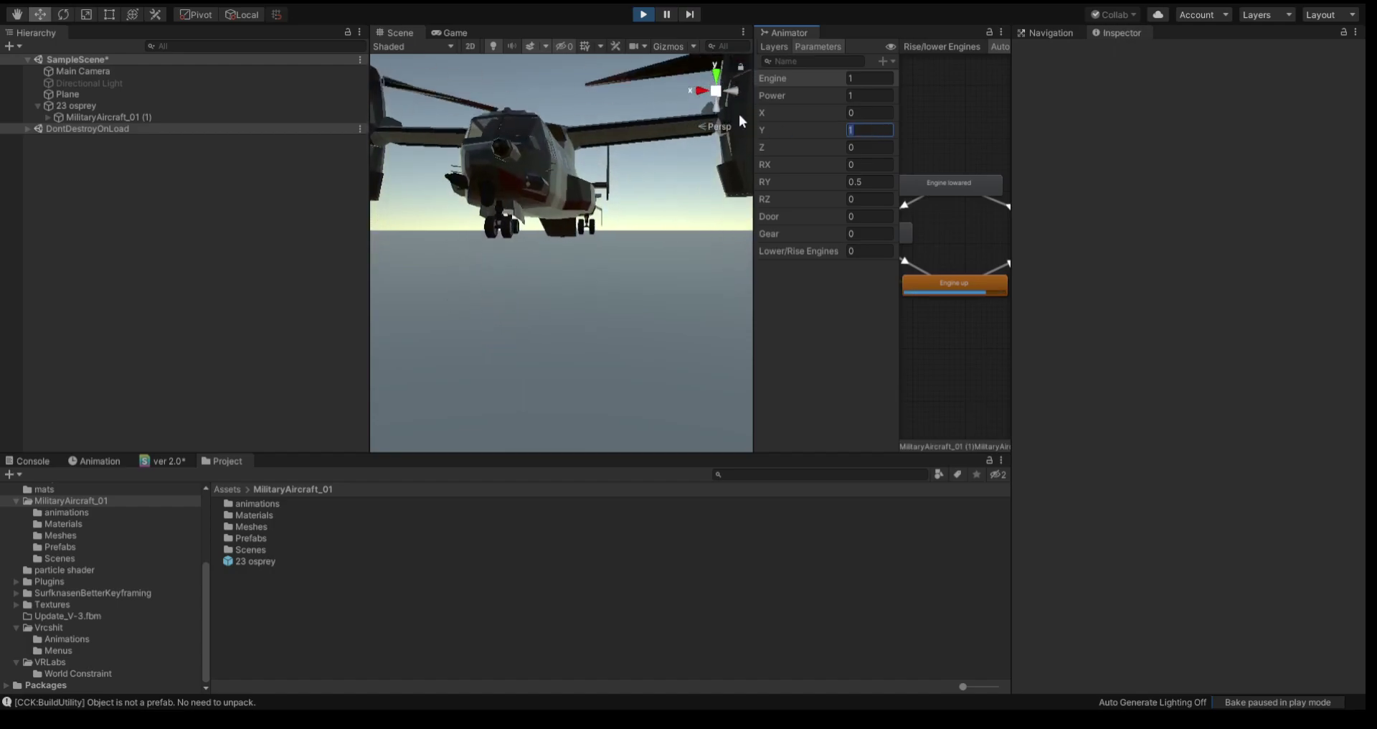
{"action": "key", "text": "BackSpace"}
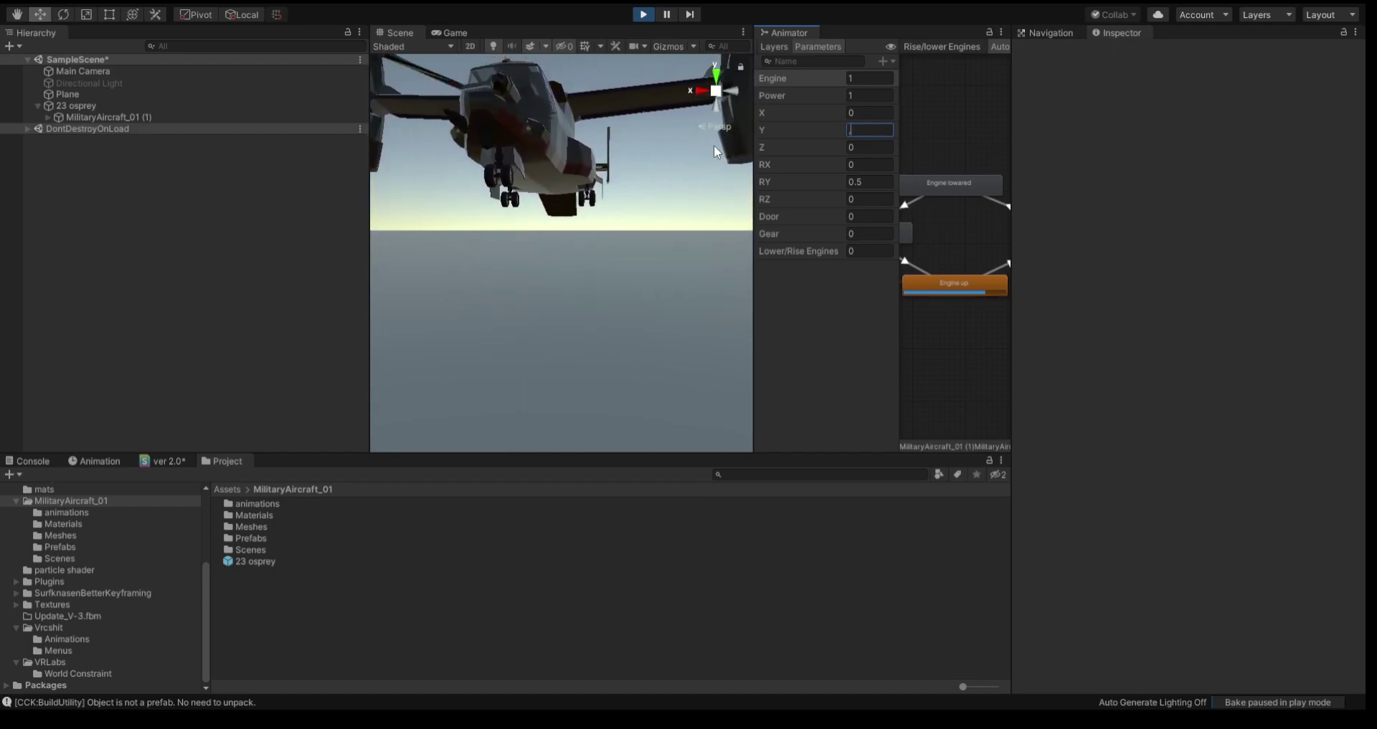
{"action": "type", "text": "0.5"}
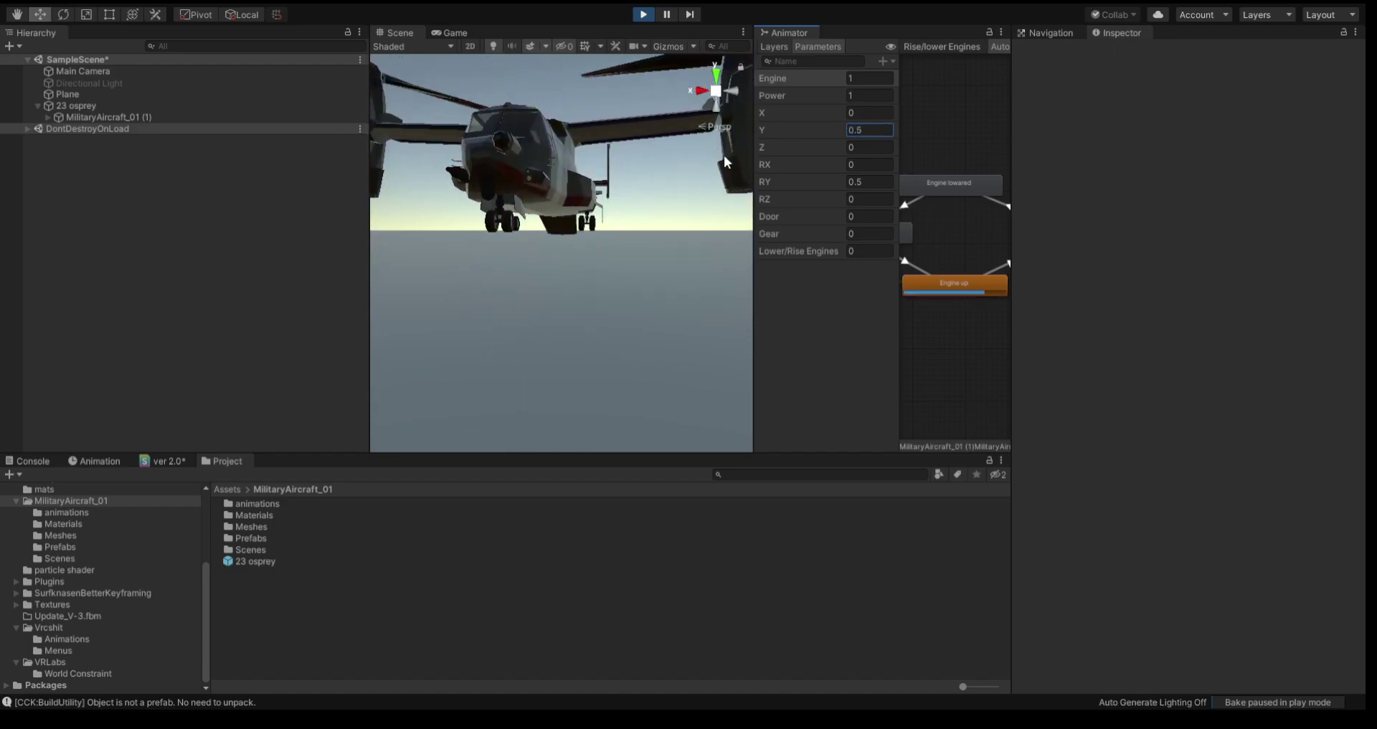
Step: Set Gear to 1 and Door to 1, orbiting to watch the gear retract
{"action": "left_click", "coordinate": [859, 230]}
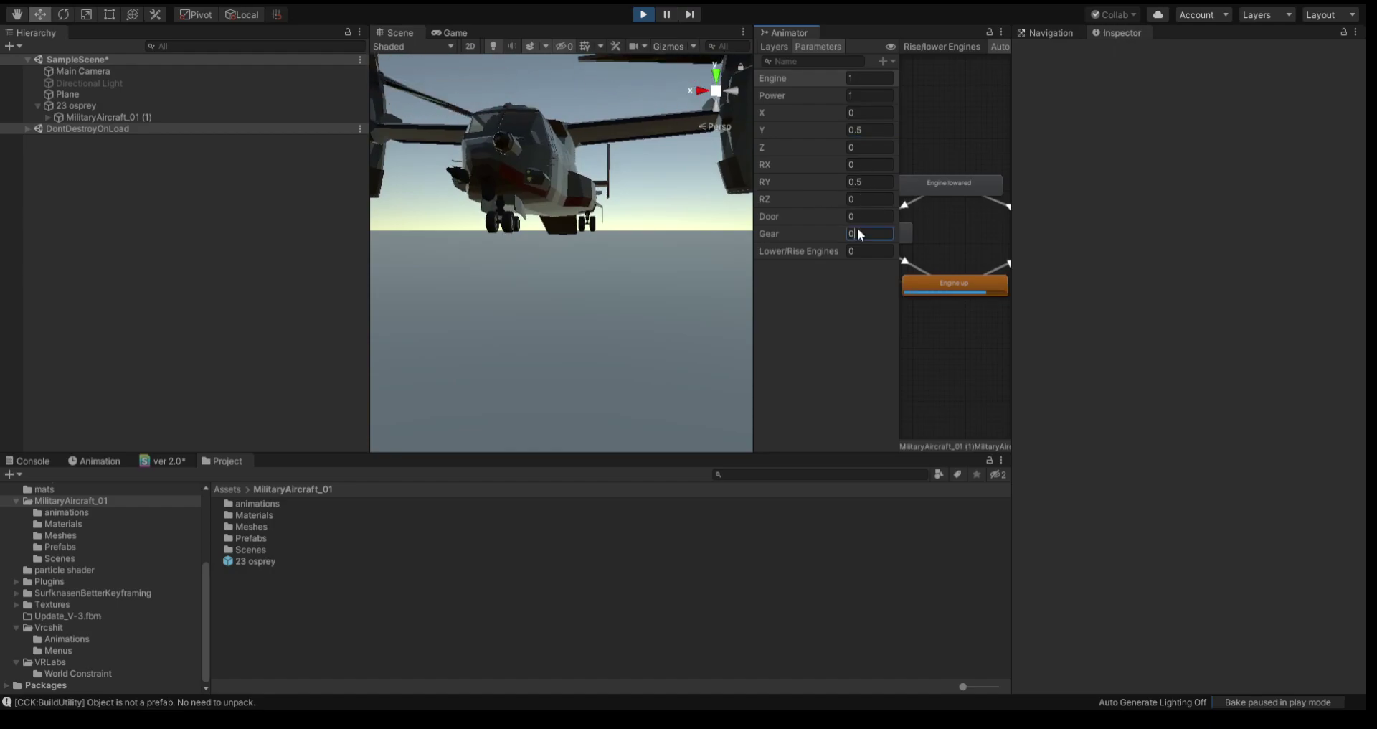
{"action": "type", "text": "1"}
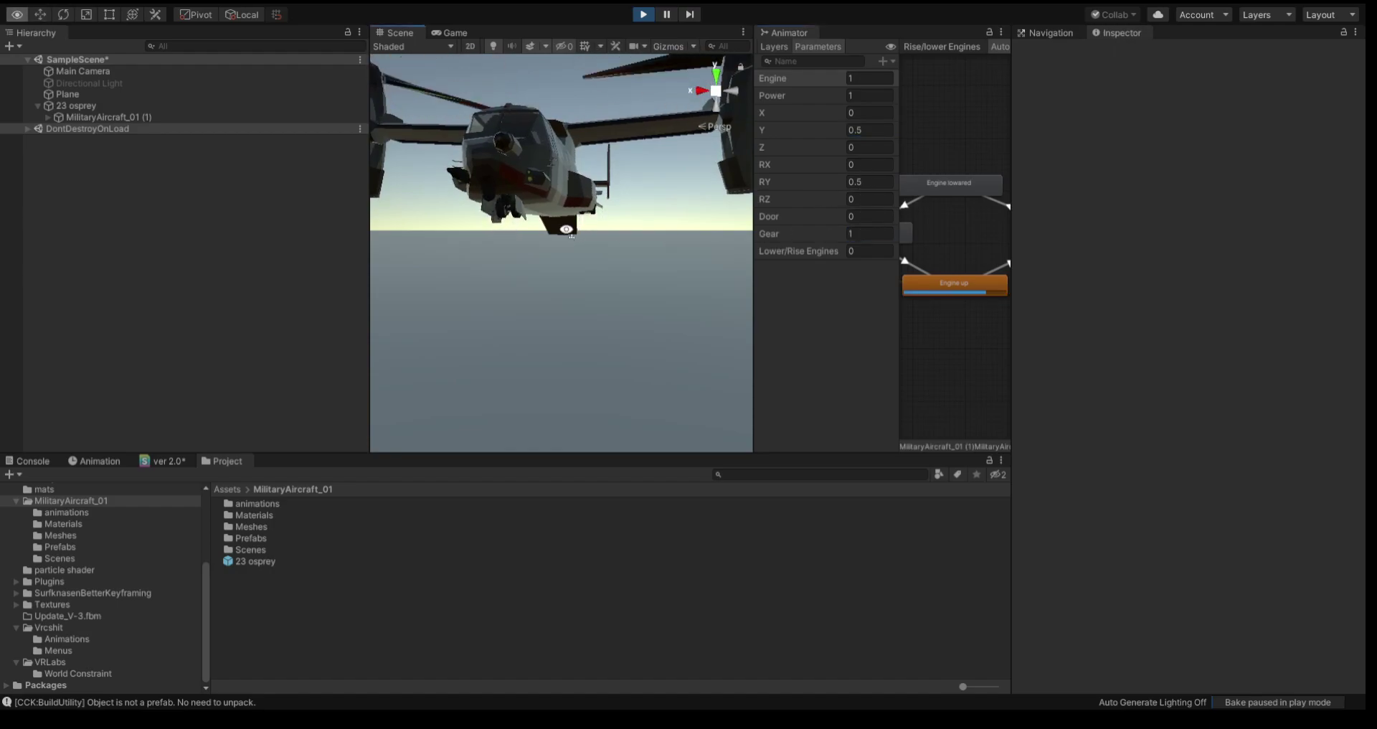
{"action": "mouse_move", "coordinate": [509, 211]}
{"action": "left_mouse_down", "text": "alt"}
{"action": "mouse_move", "coordinate": [563, 207]}
{"action": "mouse_move", "coordinate": [522, 189]}
{"action": "mouse_move", "coordinate": [640, 205]}
{"action": "left_mouse_up", "text": "alt"}
{"action": "left_click", "coordinate": [869, 216]}
{"action": "type", "text": "1"}
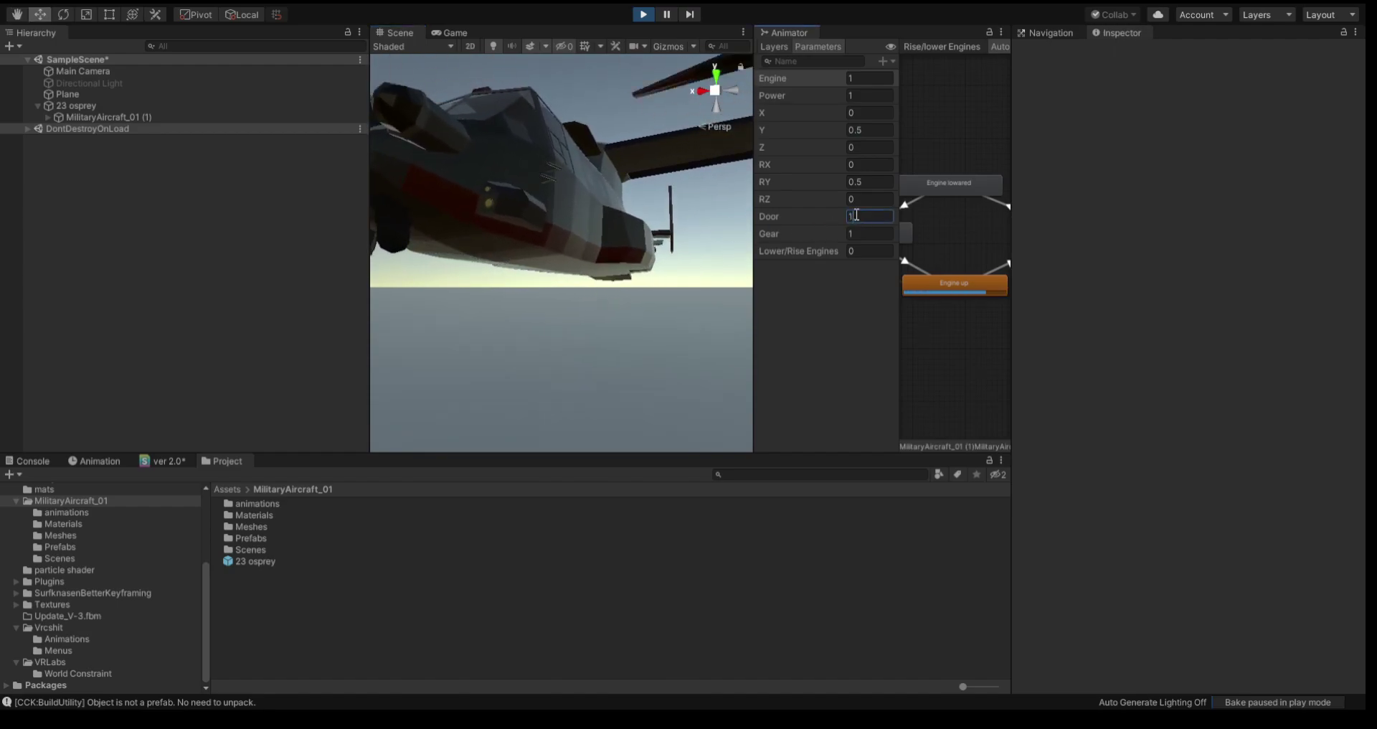
{"action": "key", "text": "Return"}
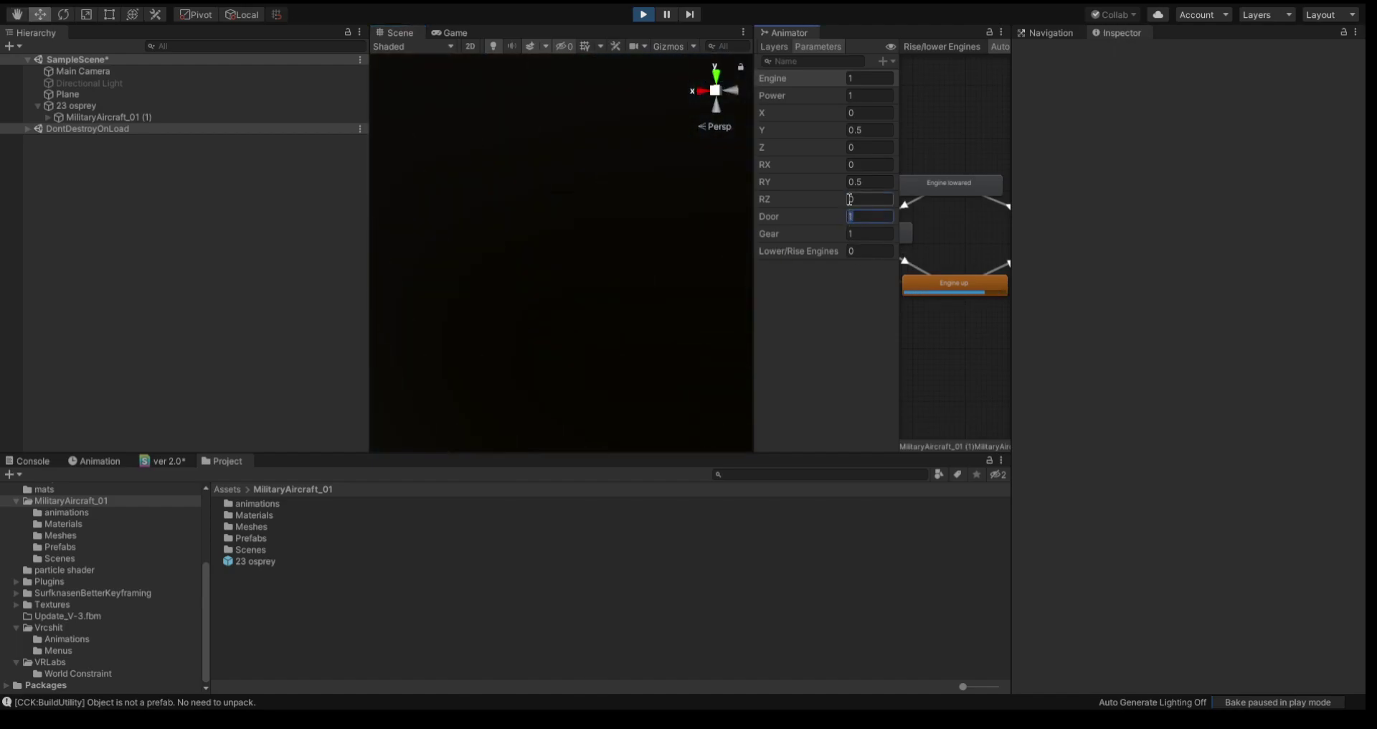
Step: Try Door at 0.5 with the aircraft back in view, then reselect Door to restore it
{"action": "left_click_drag", "start_coordinate": [497, 306], "coordinate": [1337, 325], "text": "alt"}
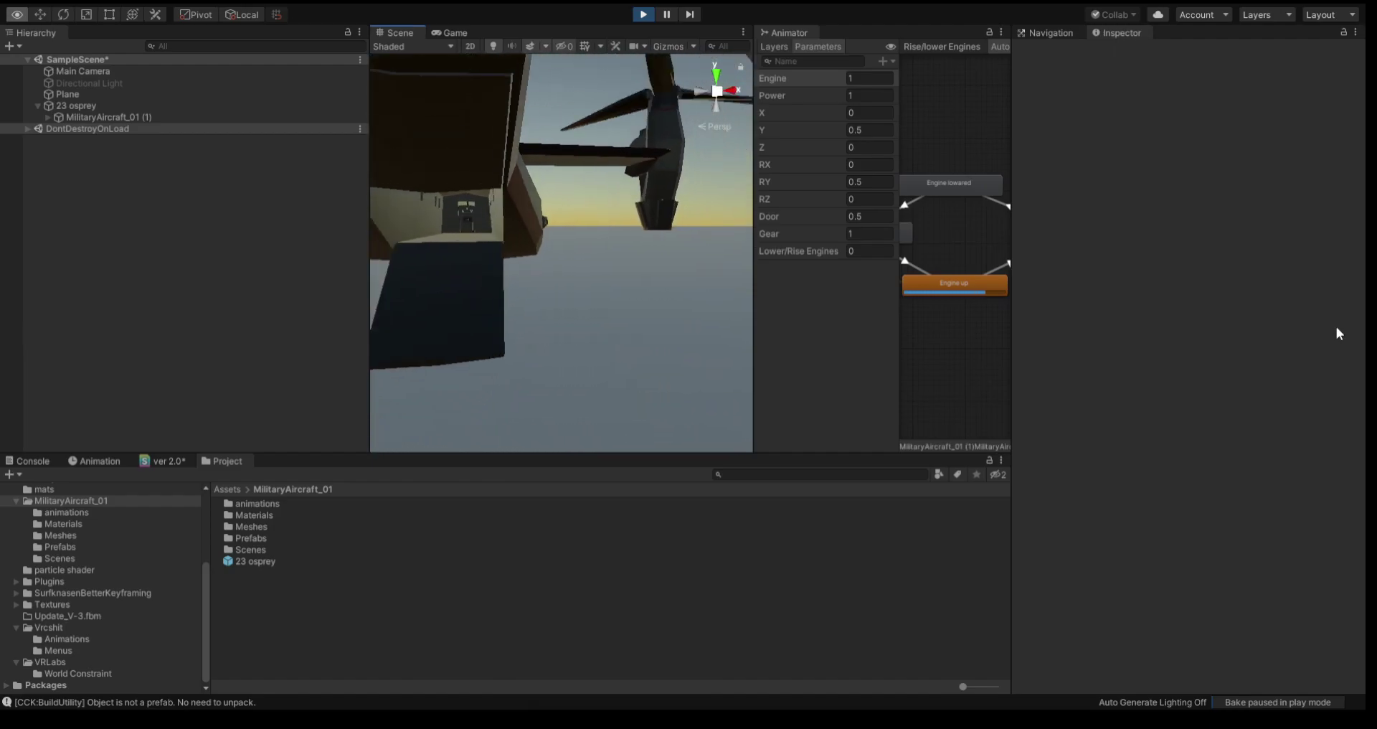
{"action": "left_click", "coordinate": [866, 215]}
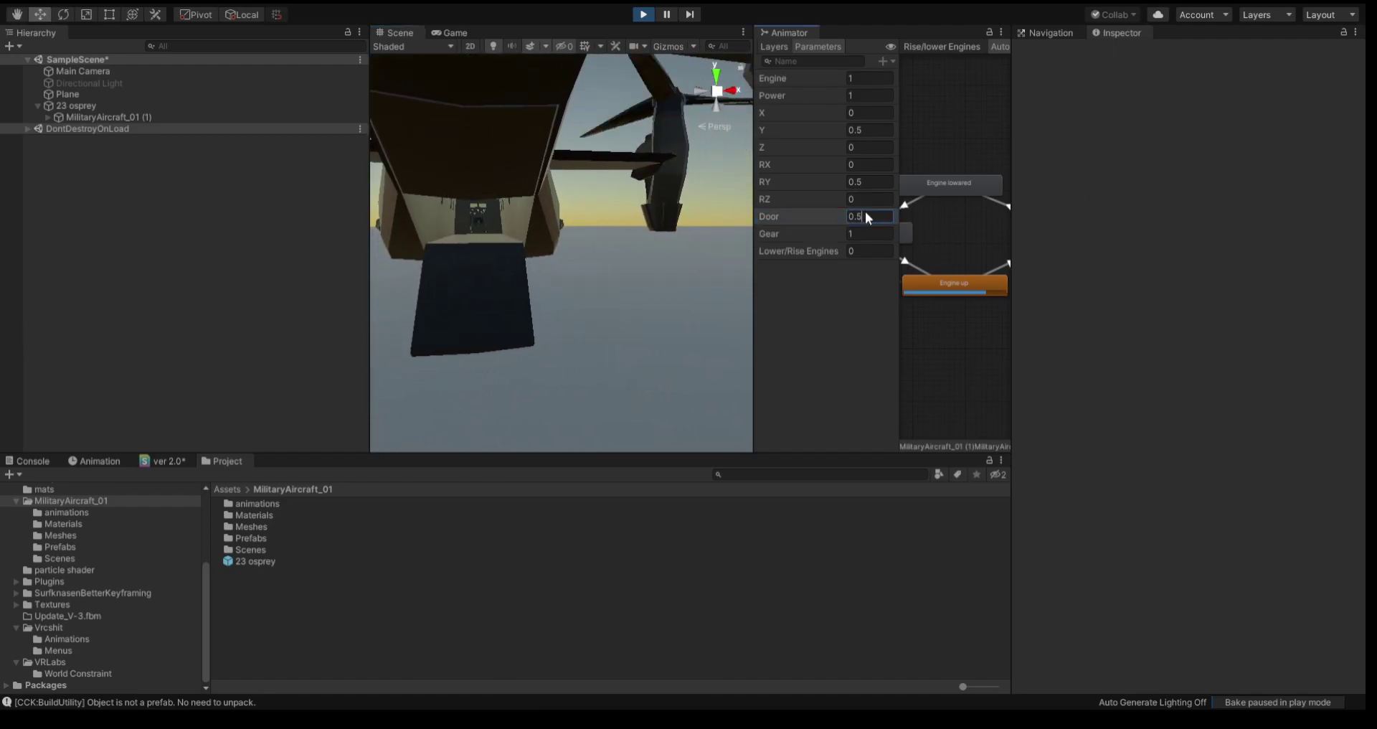
{"action": "type", "text": "1"}
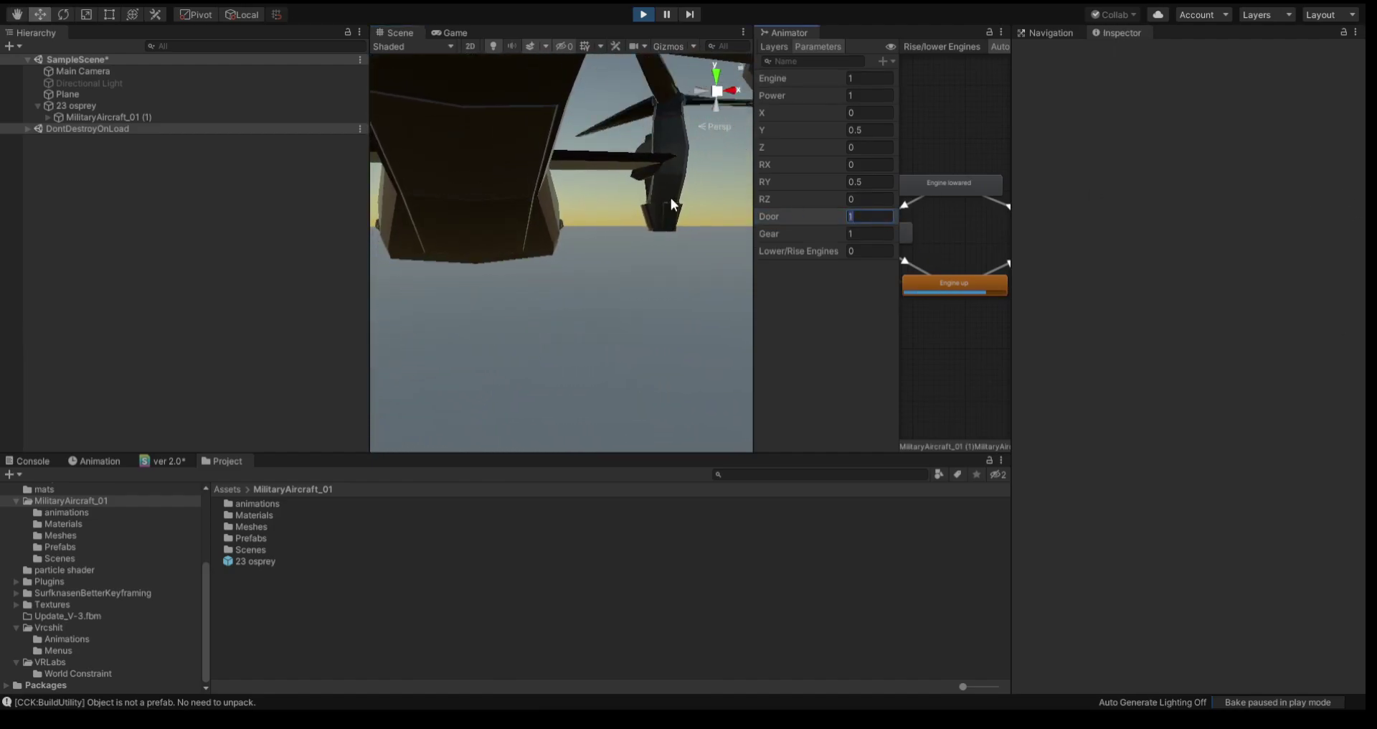
{"action": "type", "text": "0.5"}
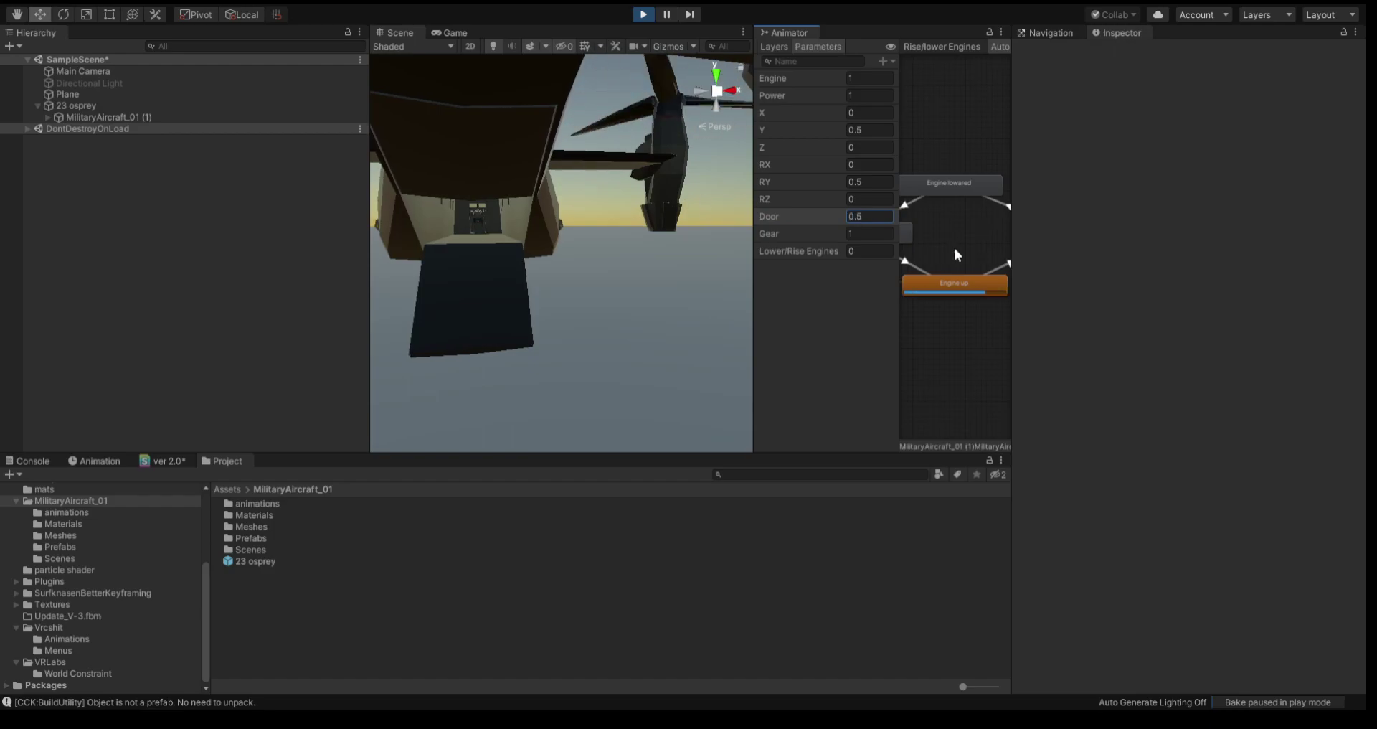
{"action": "left_click", "coordinate": [872, 233]}
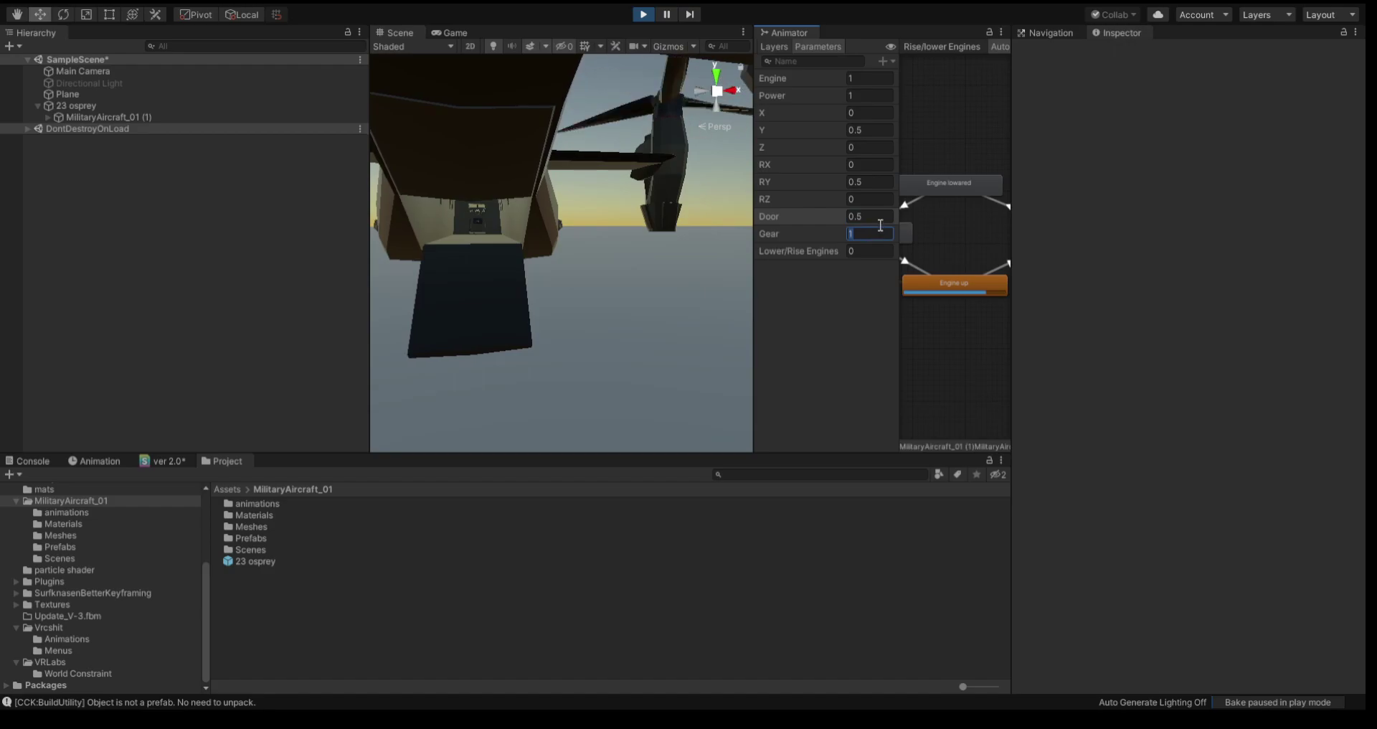
{"action": "left_click", "coordinate": [868, 216]}
Step: Put Door back to 1, then test X movement at 0, 1 and 0.5
{"action": "type", "text": "1"}
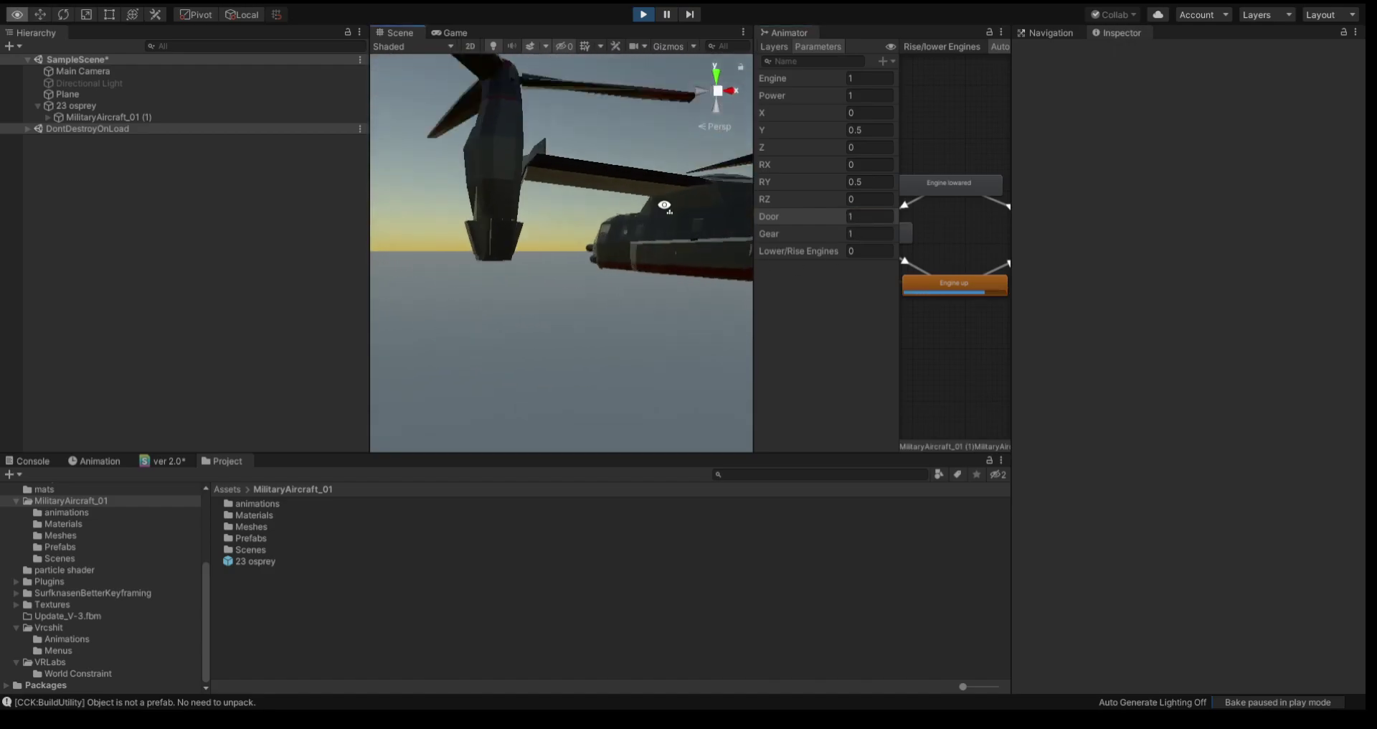
{"action": "left_click", "coordinate": [850, 113]}
{"action": "type", "text": "0"}
{"action": "left_click", "coordinate": [870, 130]}
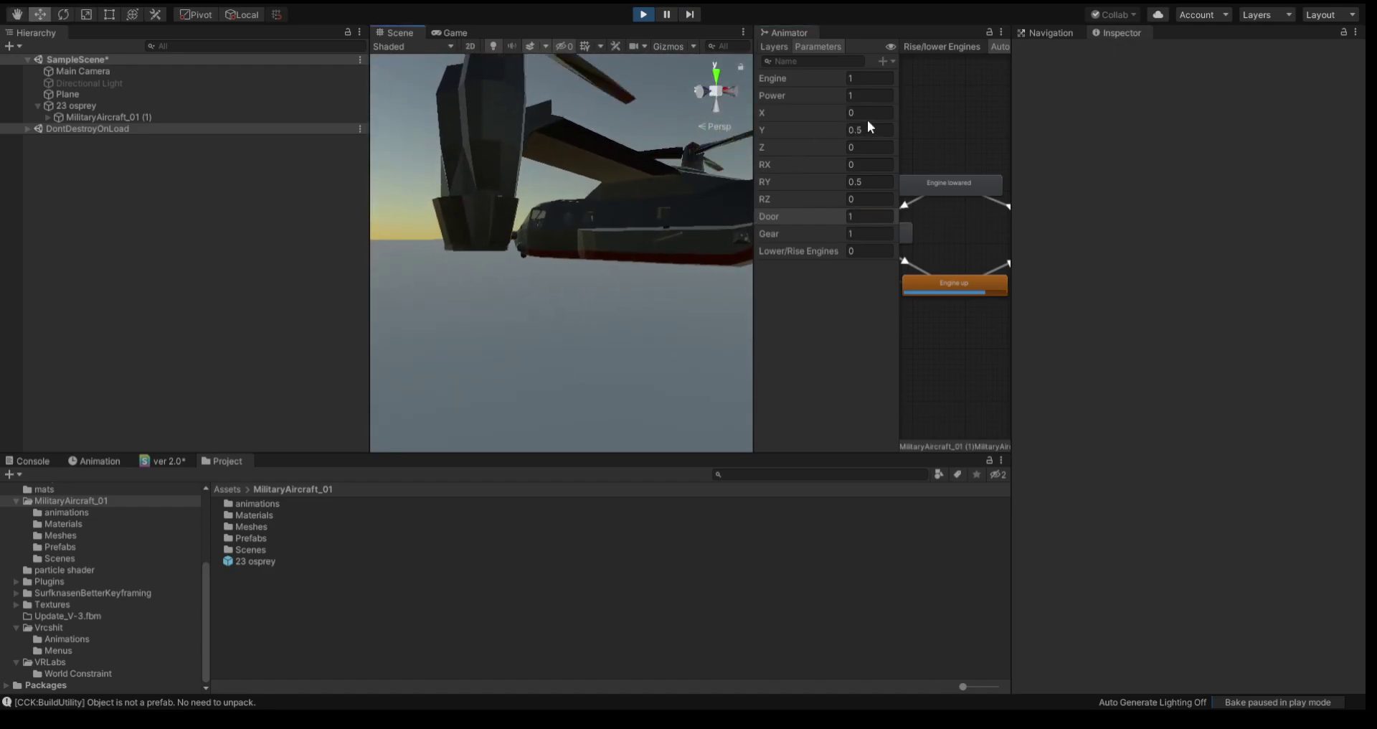
{"action": "left_click", "coordinate": [869, 113]}
{"action": "type", "text": "1"}
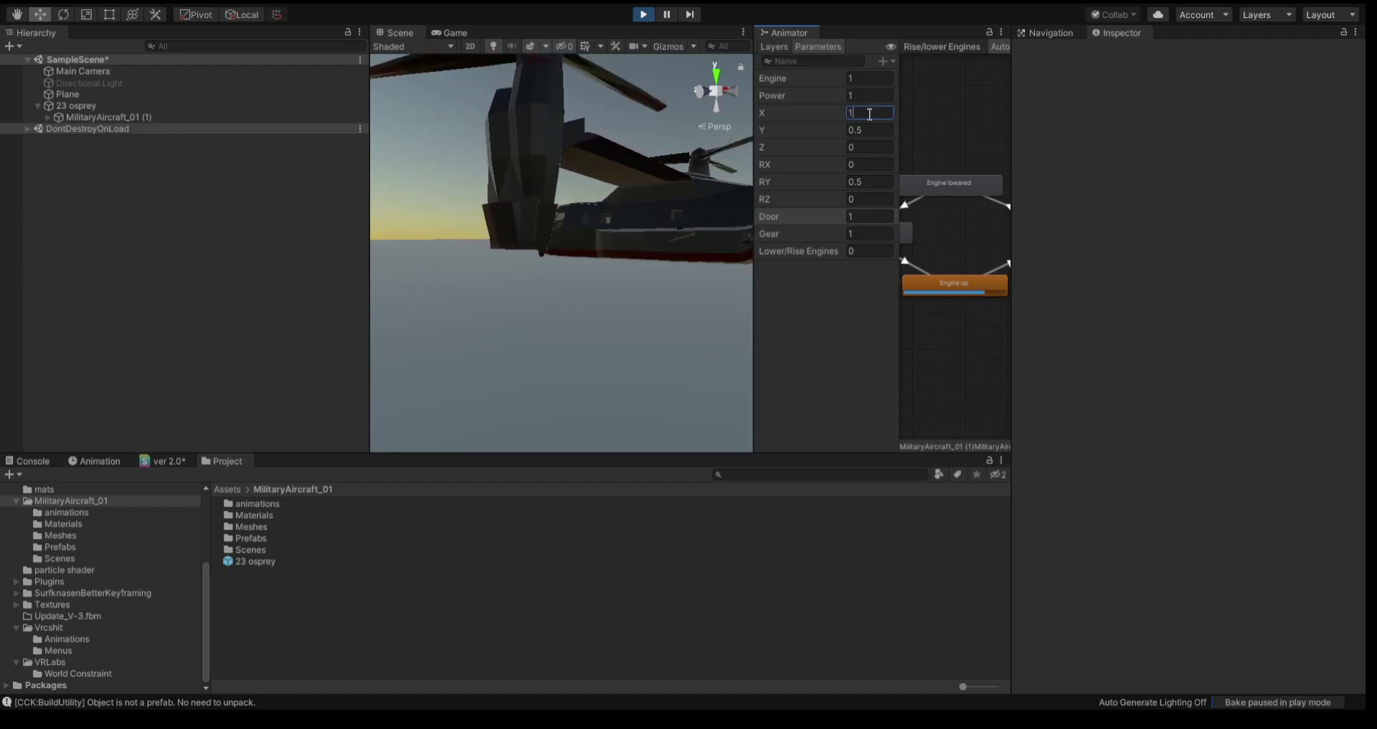
{"action": "key", "text": "BackSpace"}
{"action": "type", "text": "0.5"}
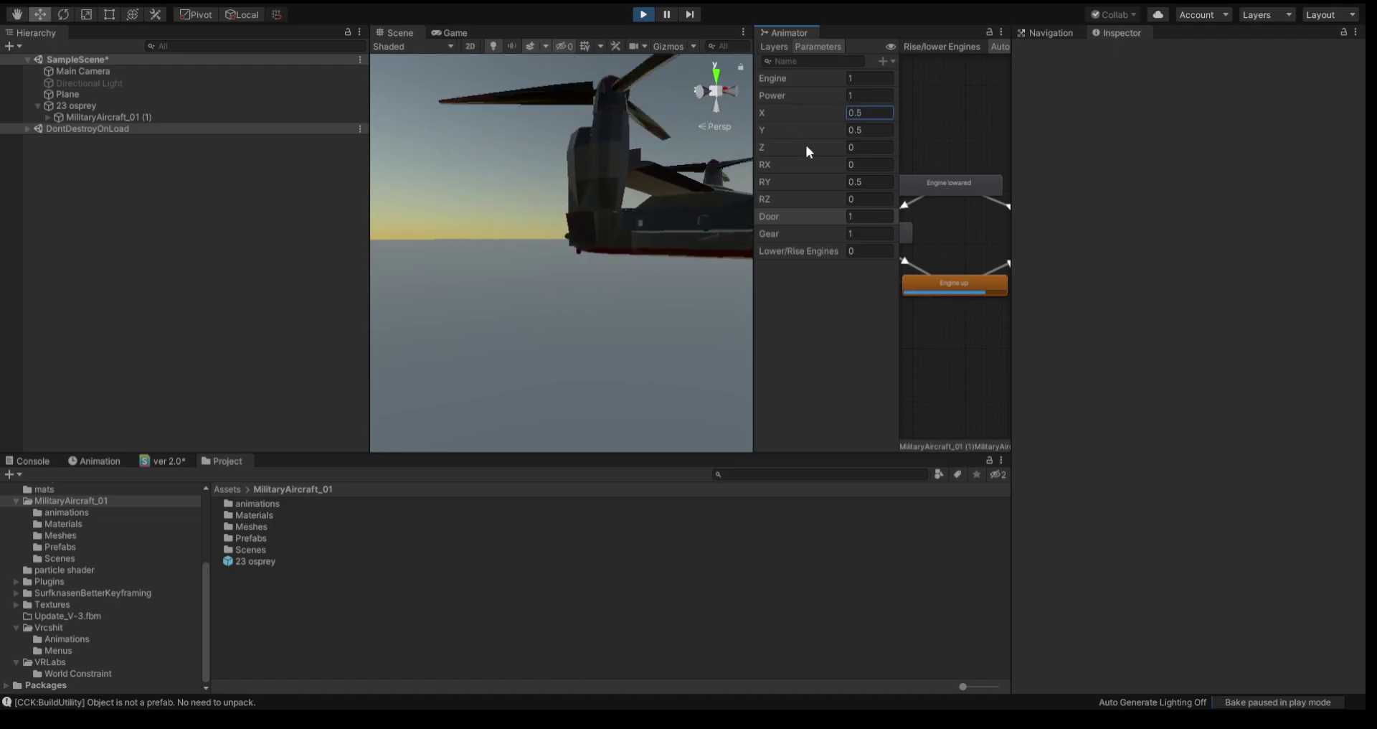
Step: Try a negative X and reset it to 0, then test Z at 1 and -1 before returning it to 0
{"action": "left_click", "coordinate": [882, 114]}
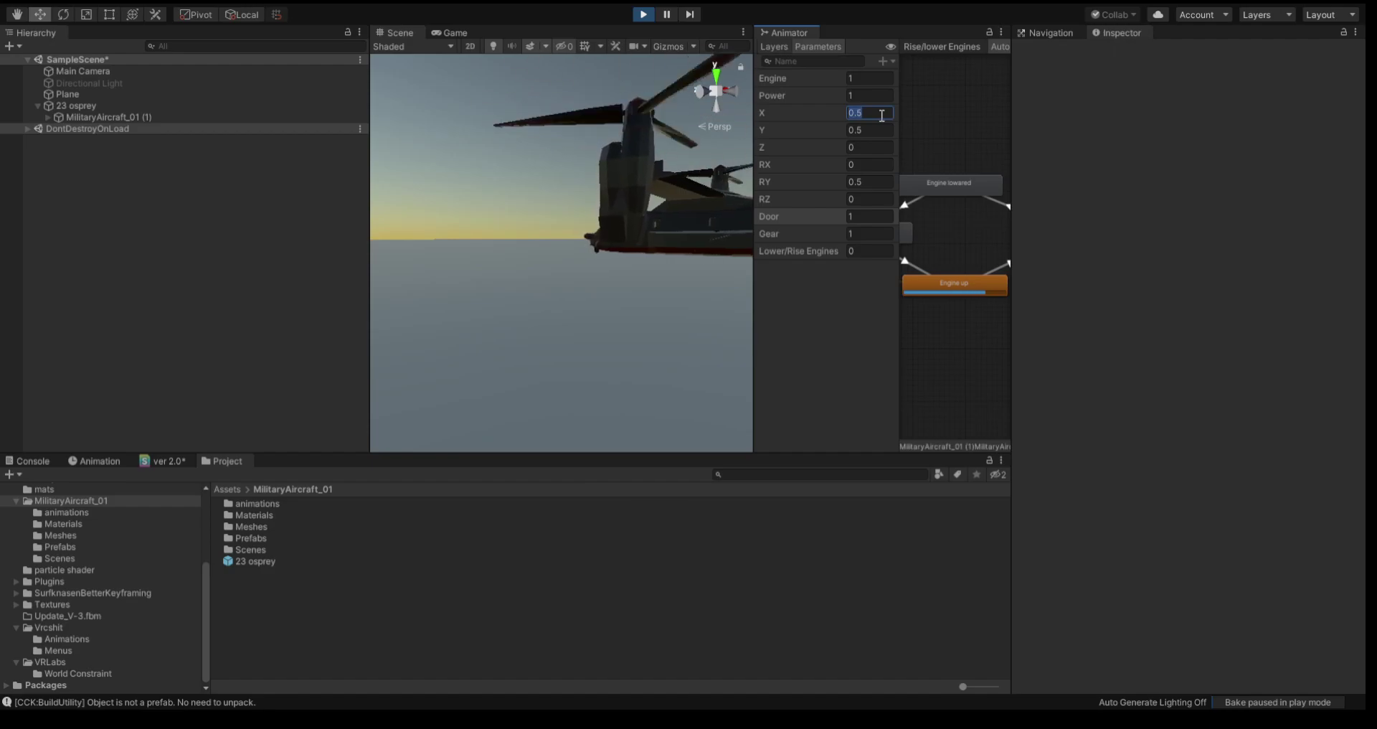
{"action": "type", "text": "-1"}
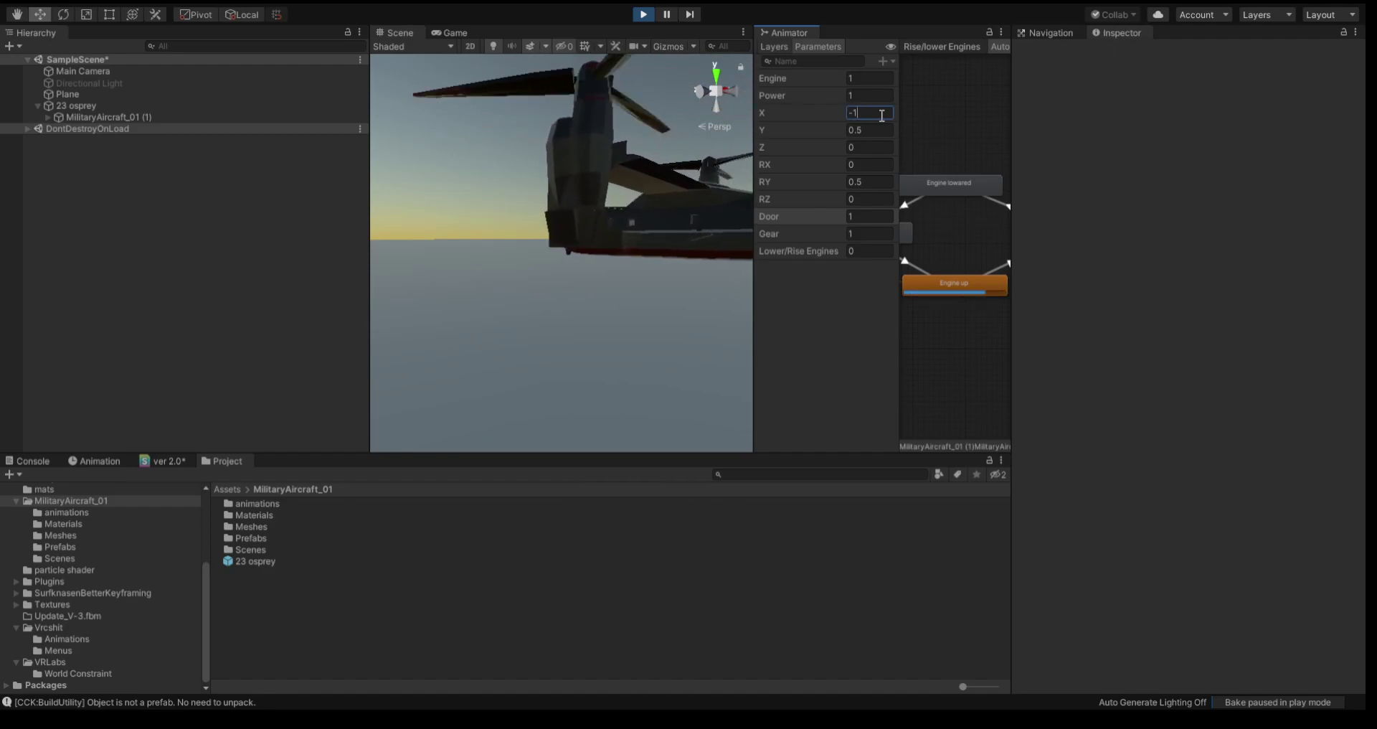
{"action": "key", "text": "BackSpace"}
{"action": "key", "text": "BackSpace"}
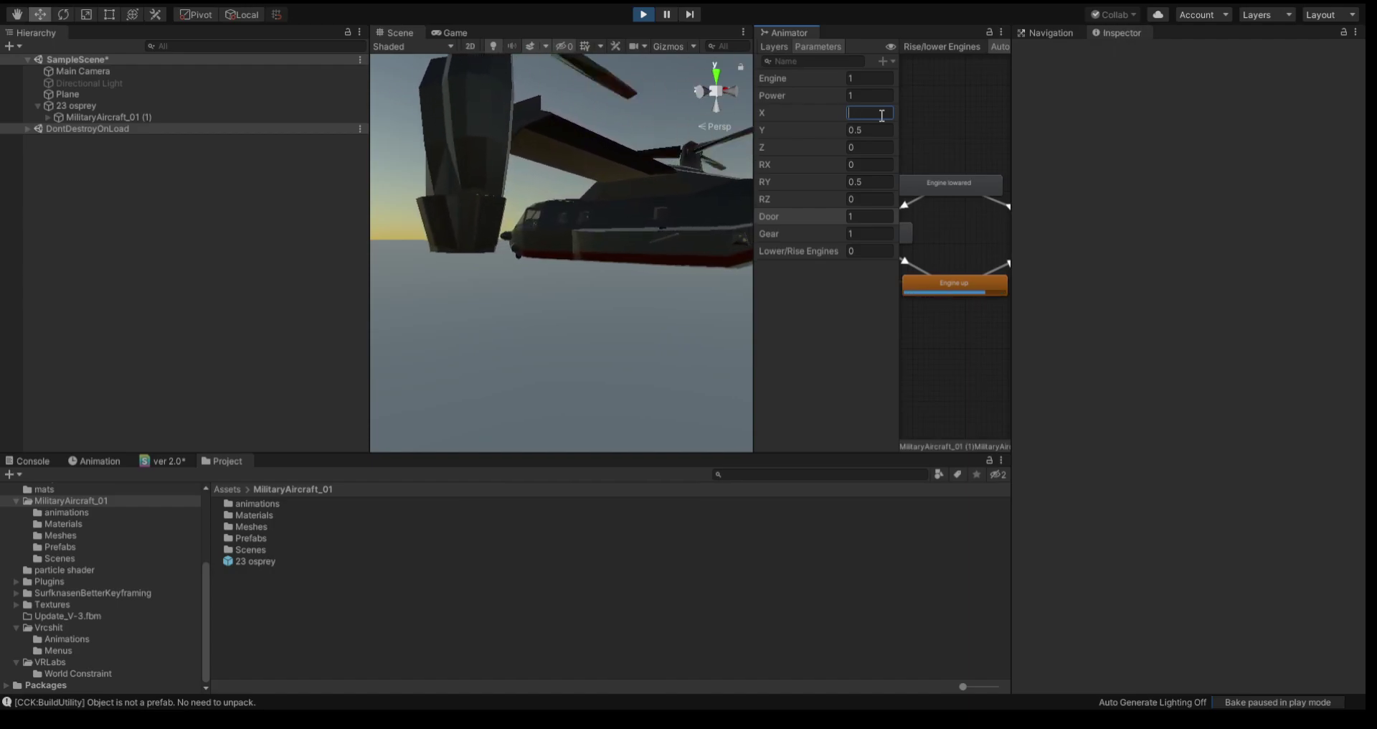
{"action": "type", "text": "0"}
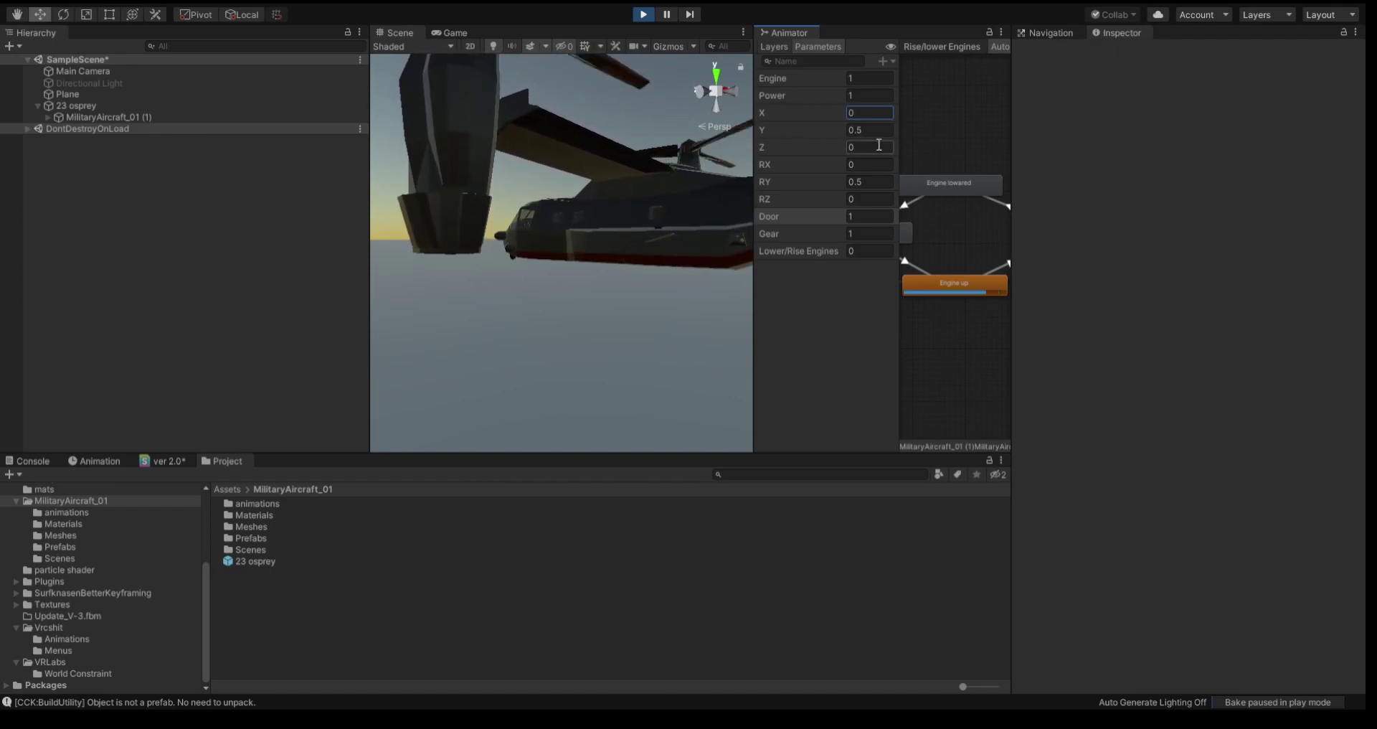
{"action": "left_click", "coordinate": [879, 145]}
{"action": "type", "text": "1"}
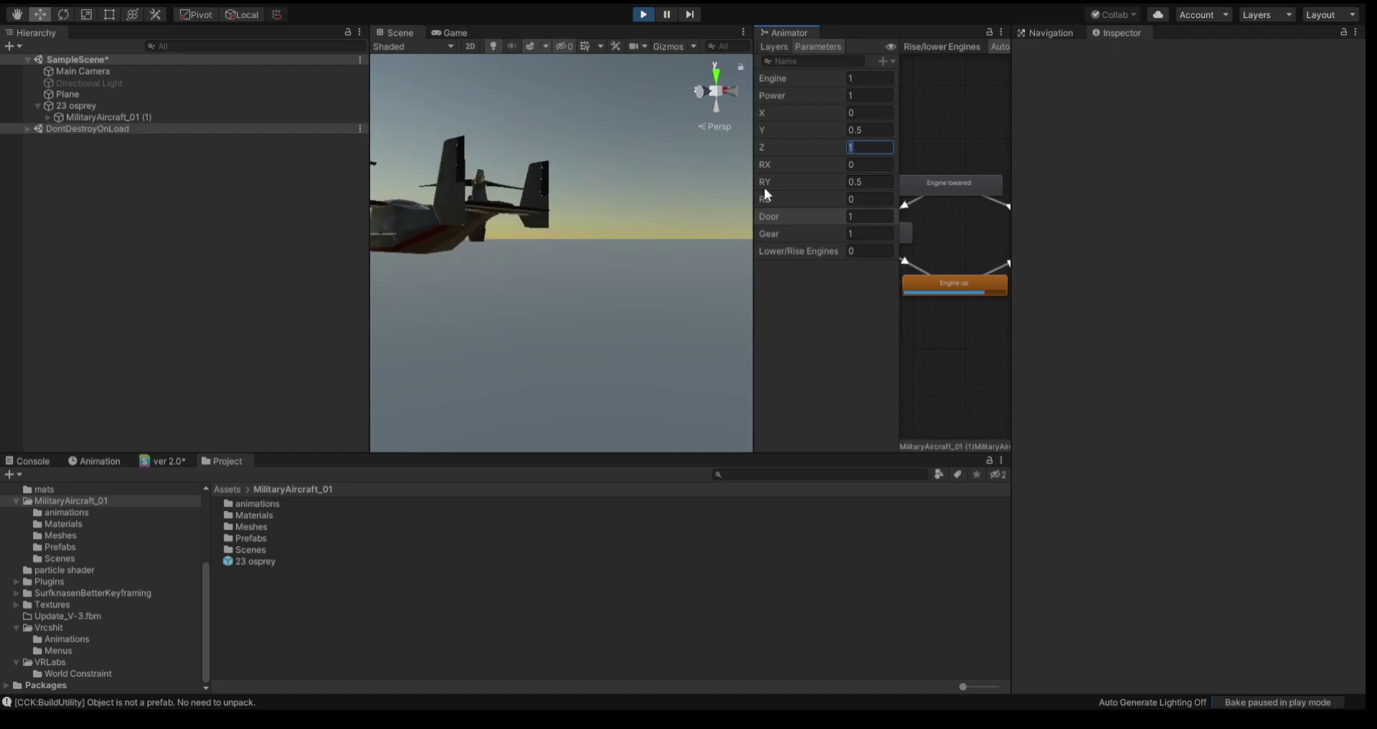
{"action": "type", "text": "-1"}
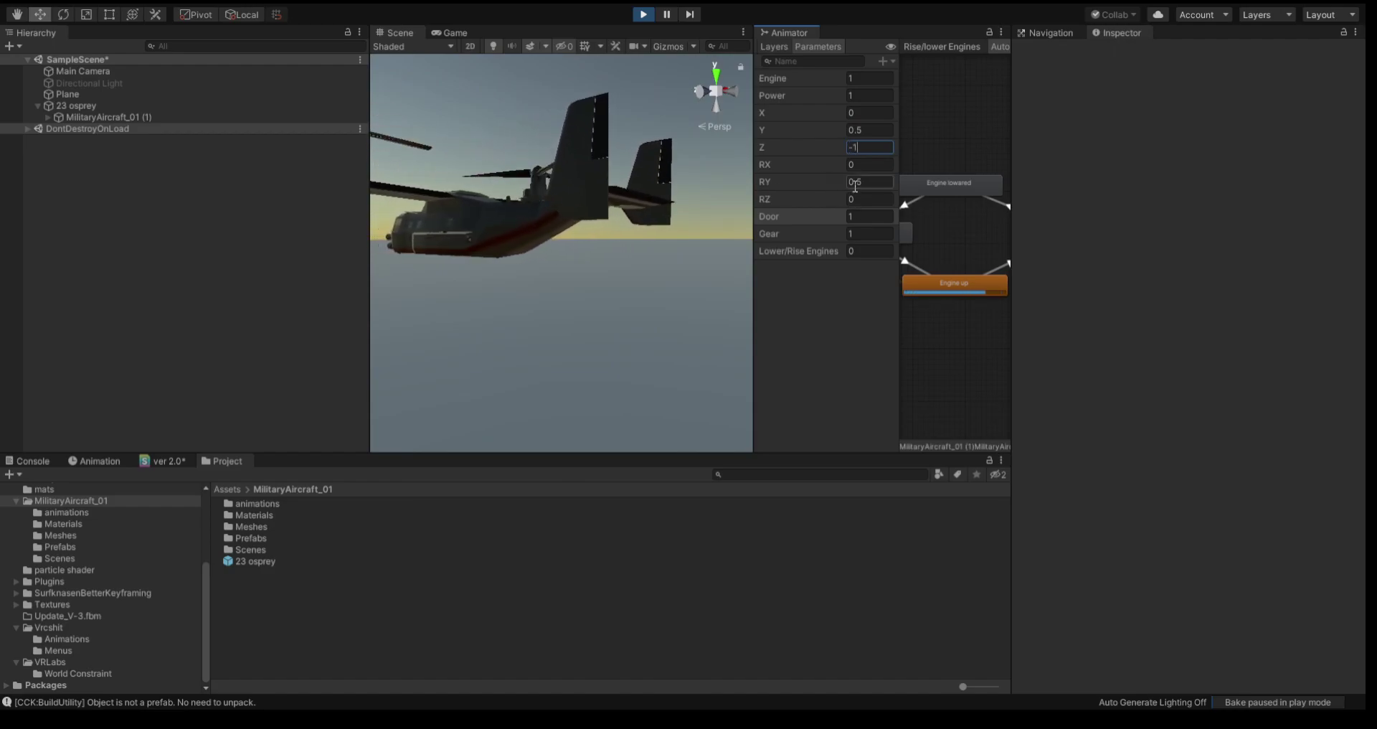
{"action": "key", "text": "BackSpace"}
{"action": "key", "text": "BackSpace"}
{"action": "type", "text": "0"}
{"action": "left_click", "coordinate": [853, 160]}
{"action": "type", "text": "1"}
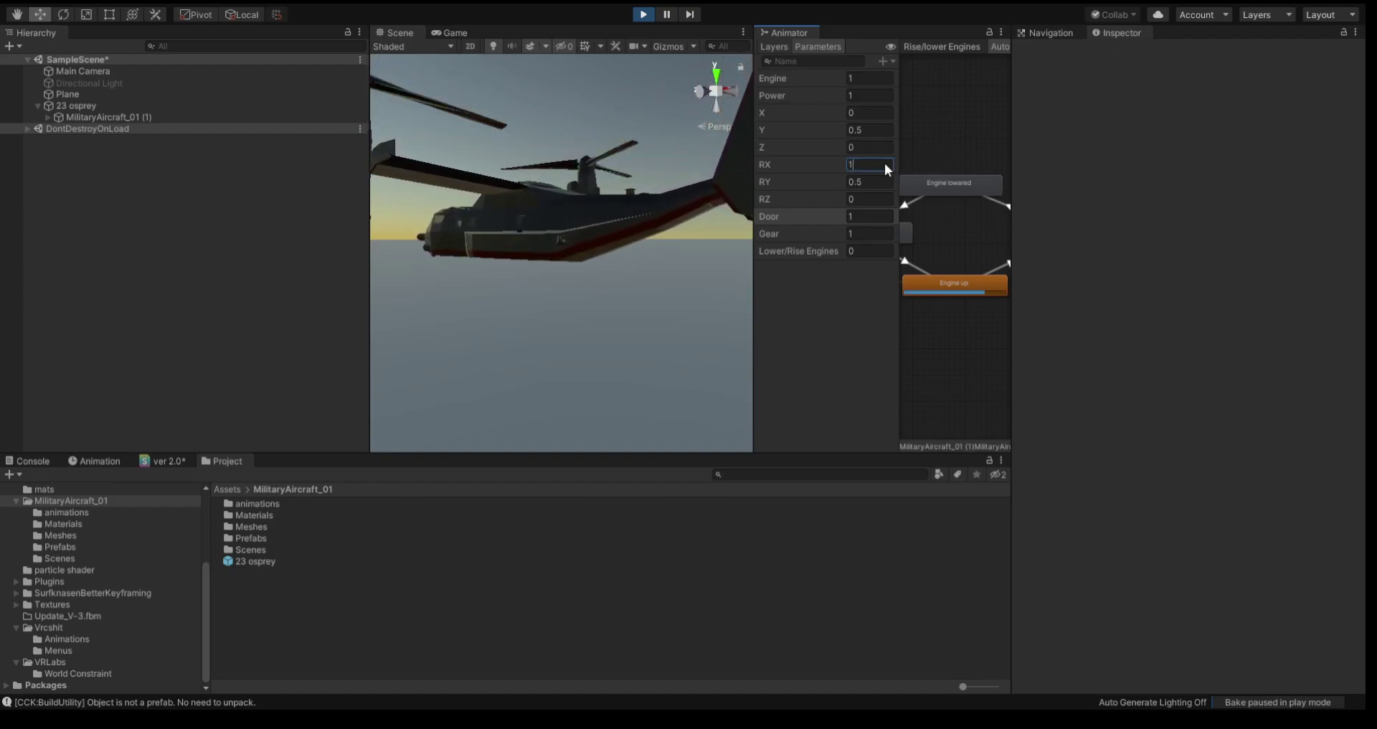
Step: Test RY at 1, -1 and 0.5 and RZ at 0.1, orbiting to look down on the fuselage
{"action": "double_click", "coordinate": [859, 164]}
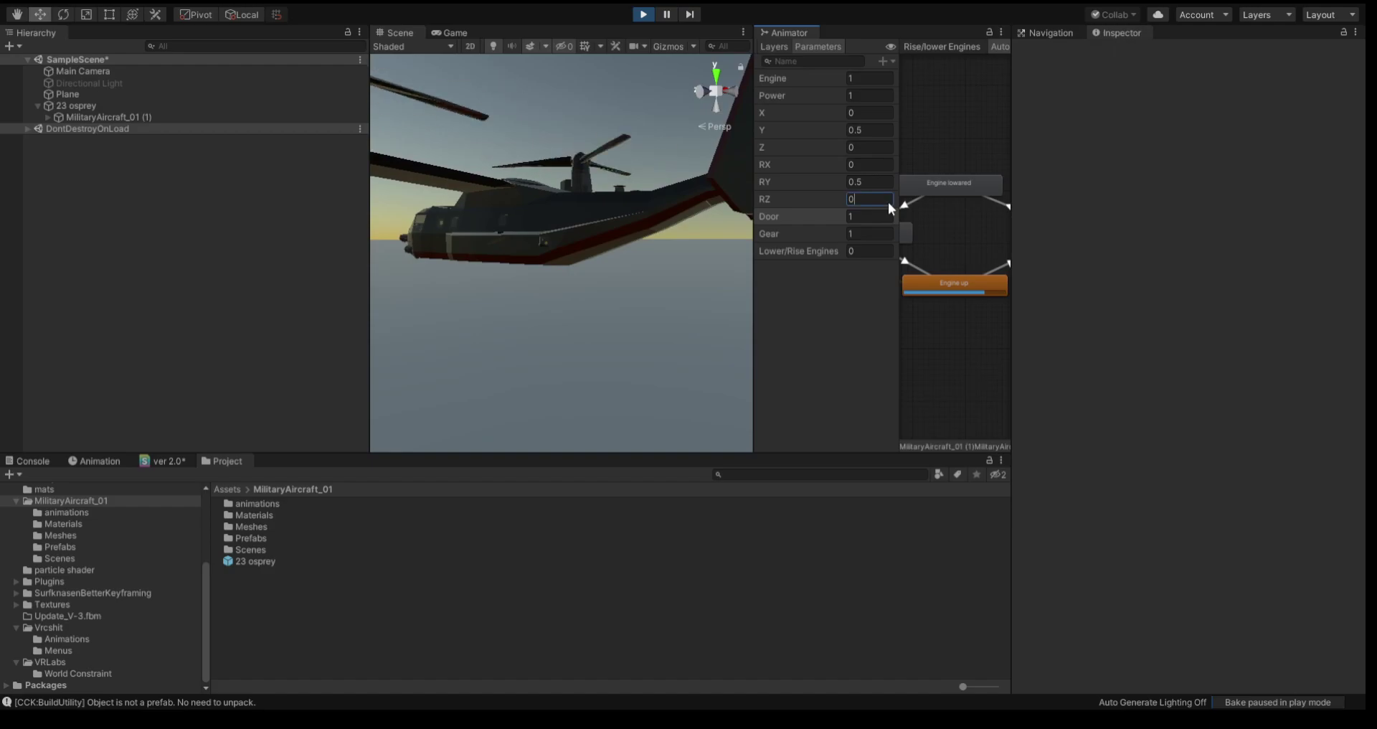
{"action": "left_click", "coordinate": [868, 181]}
{"action": "type", "text": "1"}
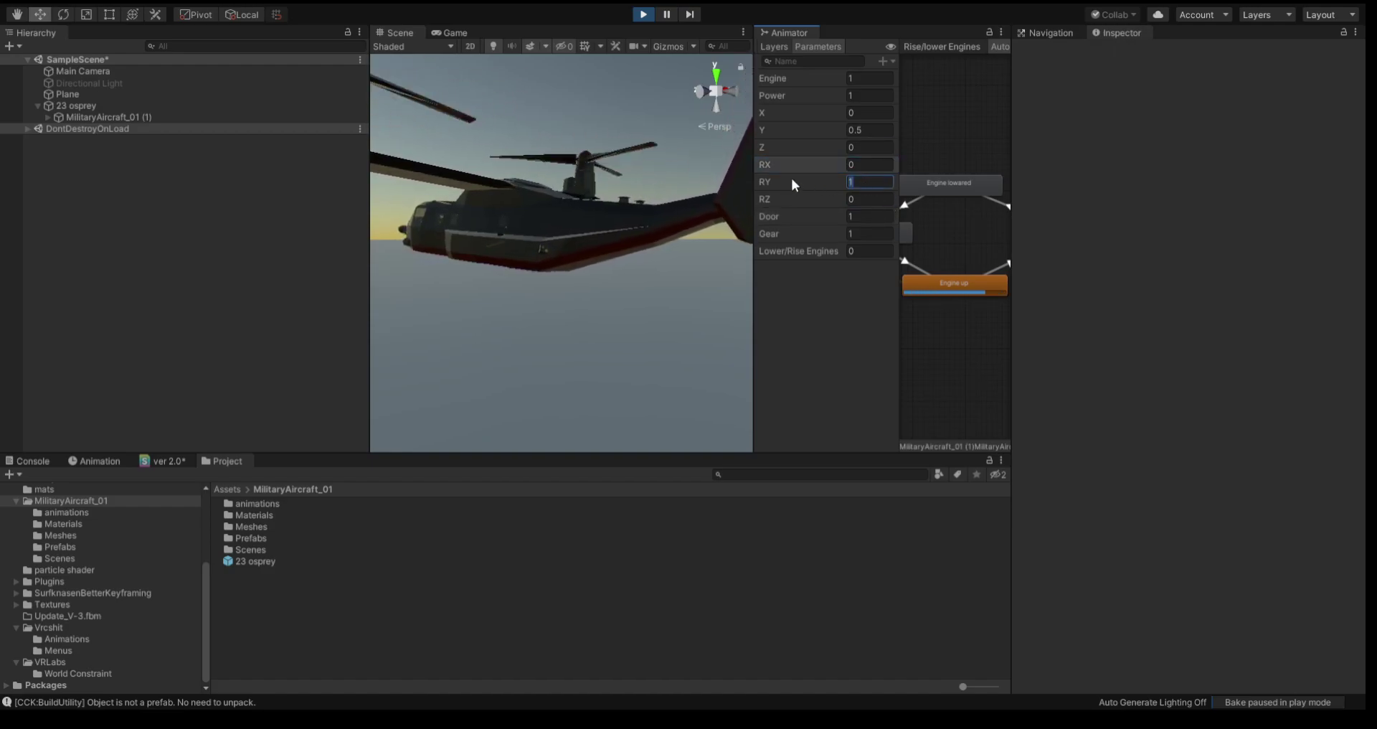
{"action": "type", "text": "-"}
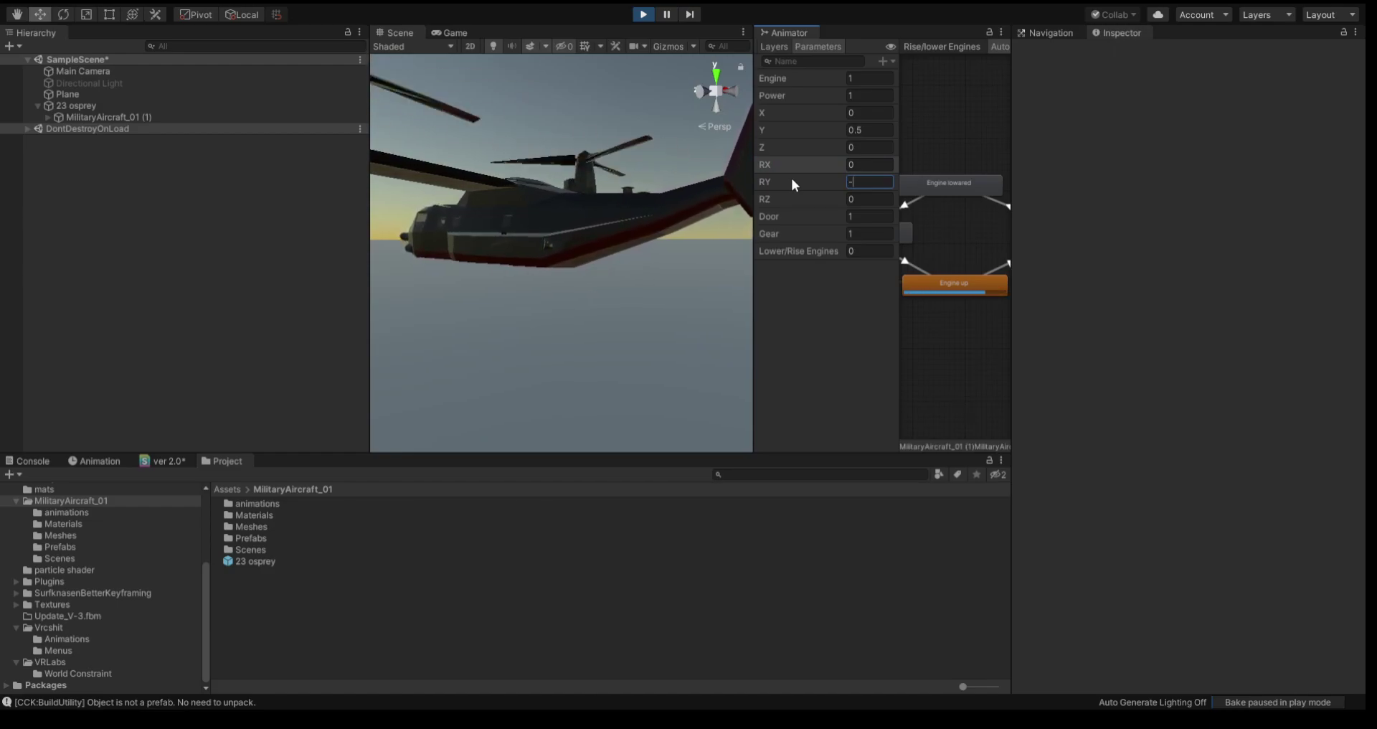
{"action": "key", "text": "BackSpace"}
{"action": "type", "text": "0"}
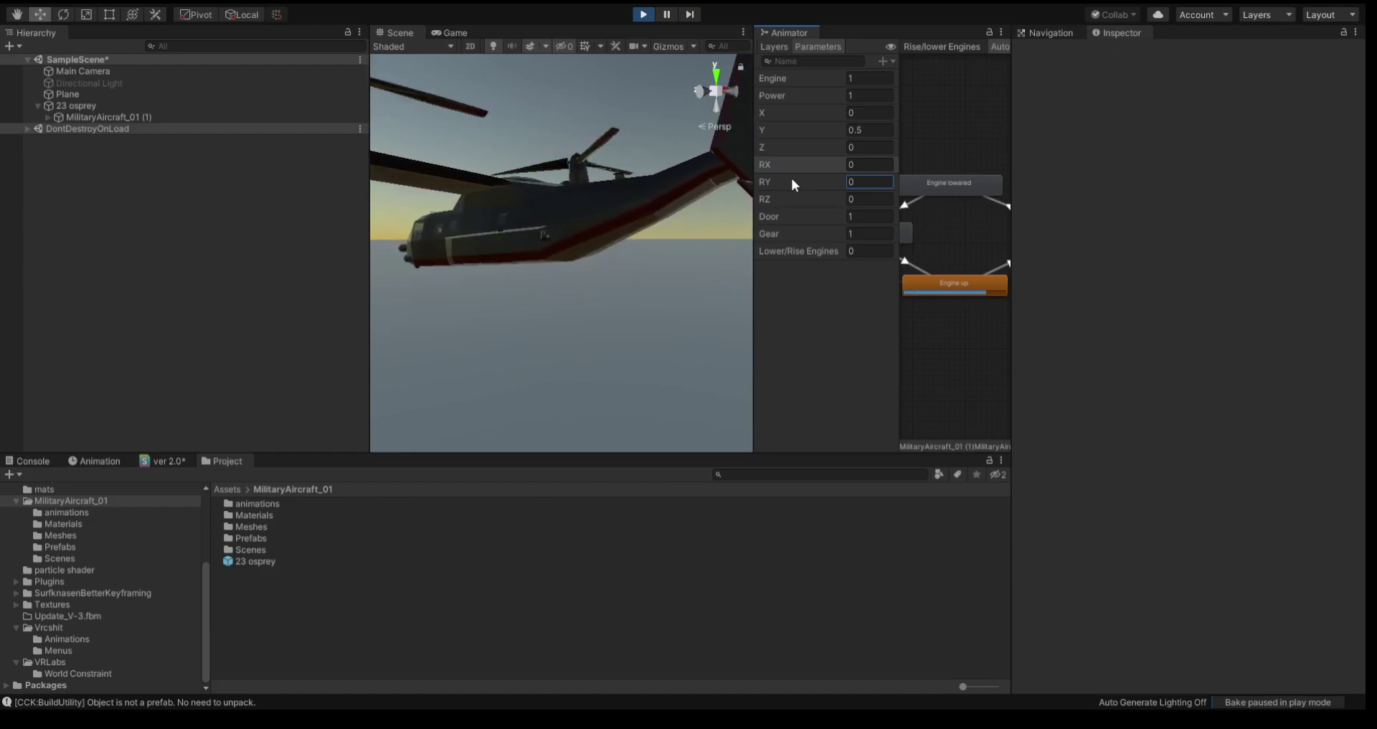
{"action": "type", "text": ".5"}
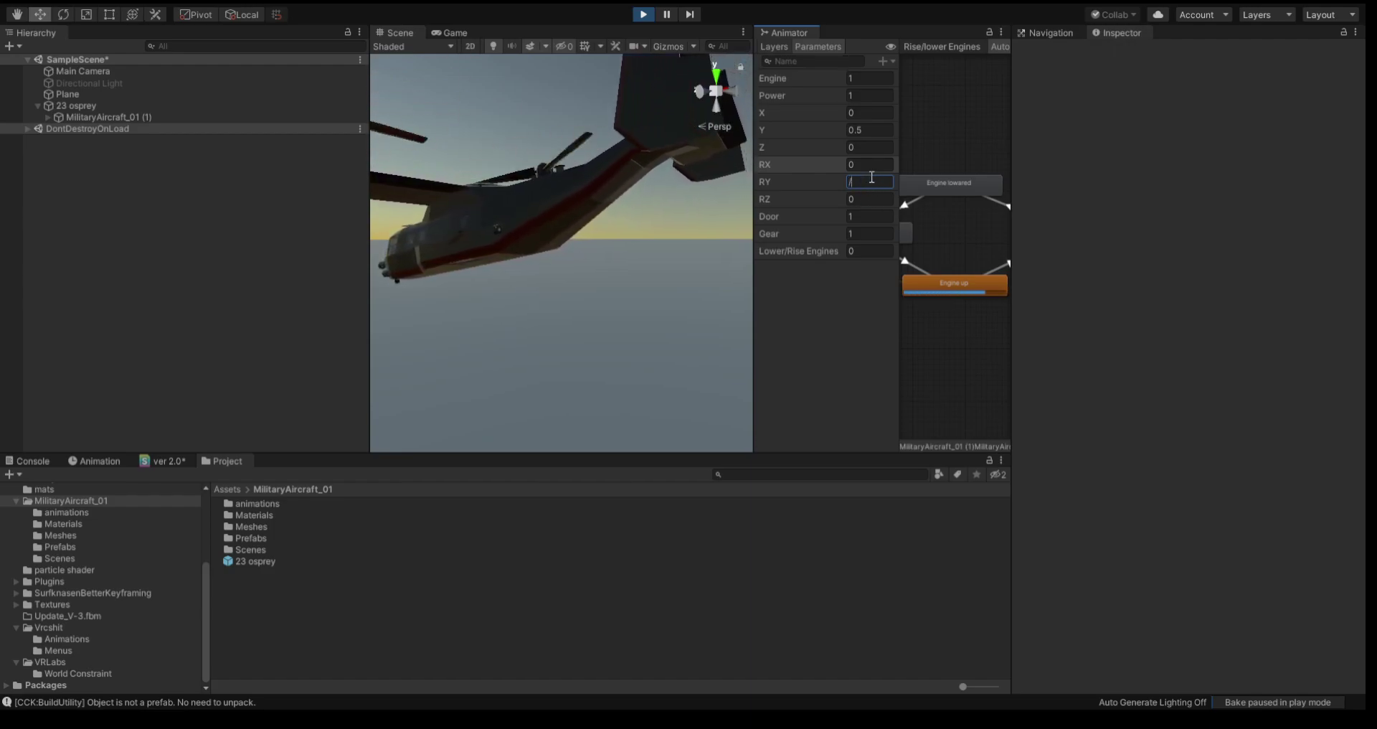
{"action": "type", "text": "-"}
{"action": "type", "text": "1"}
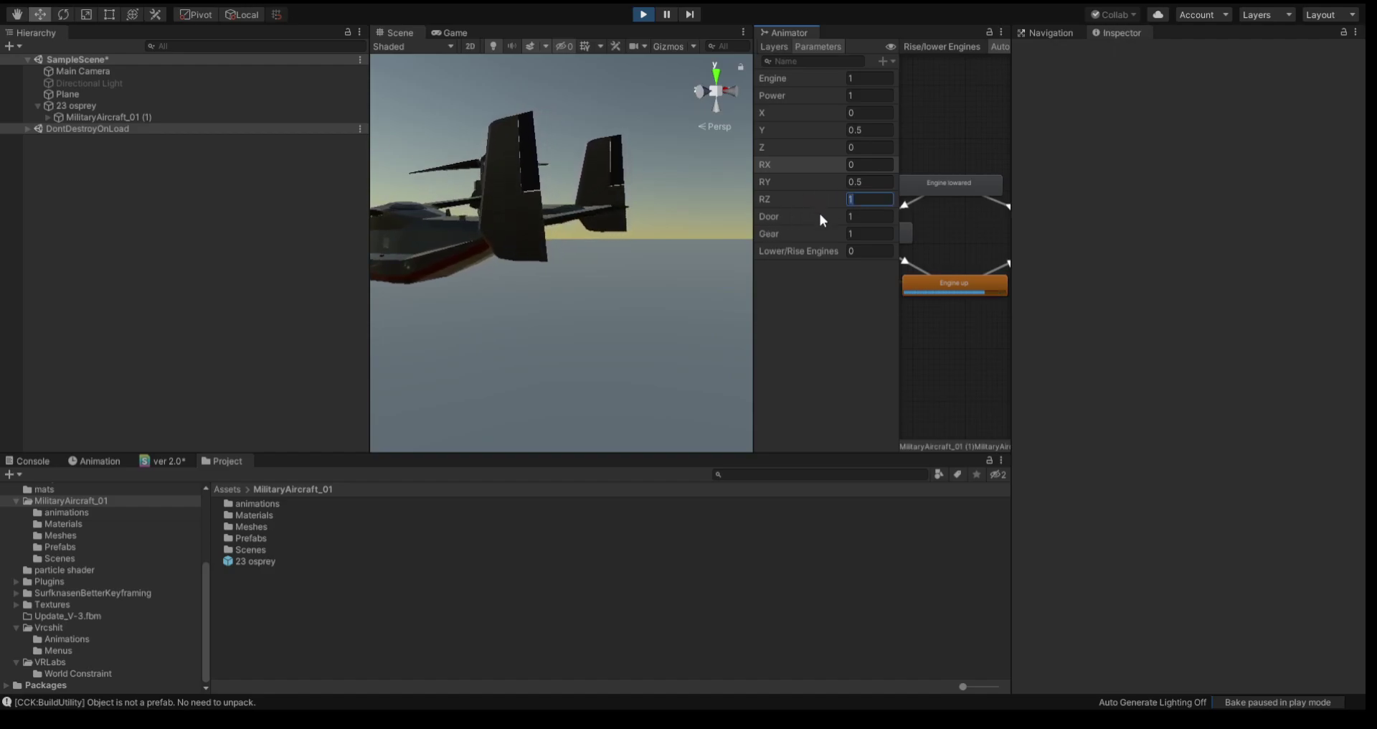
{"action": "type", "text": "0.1"}
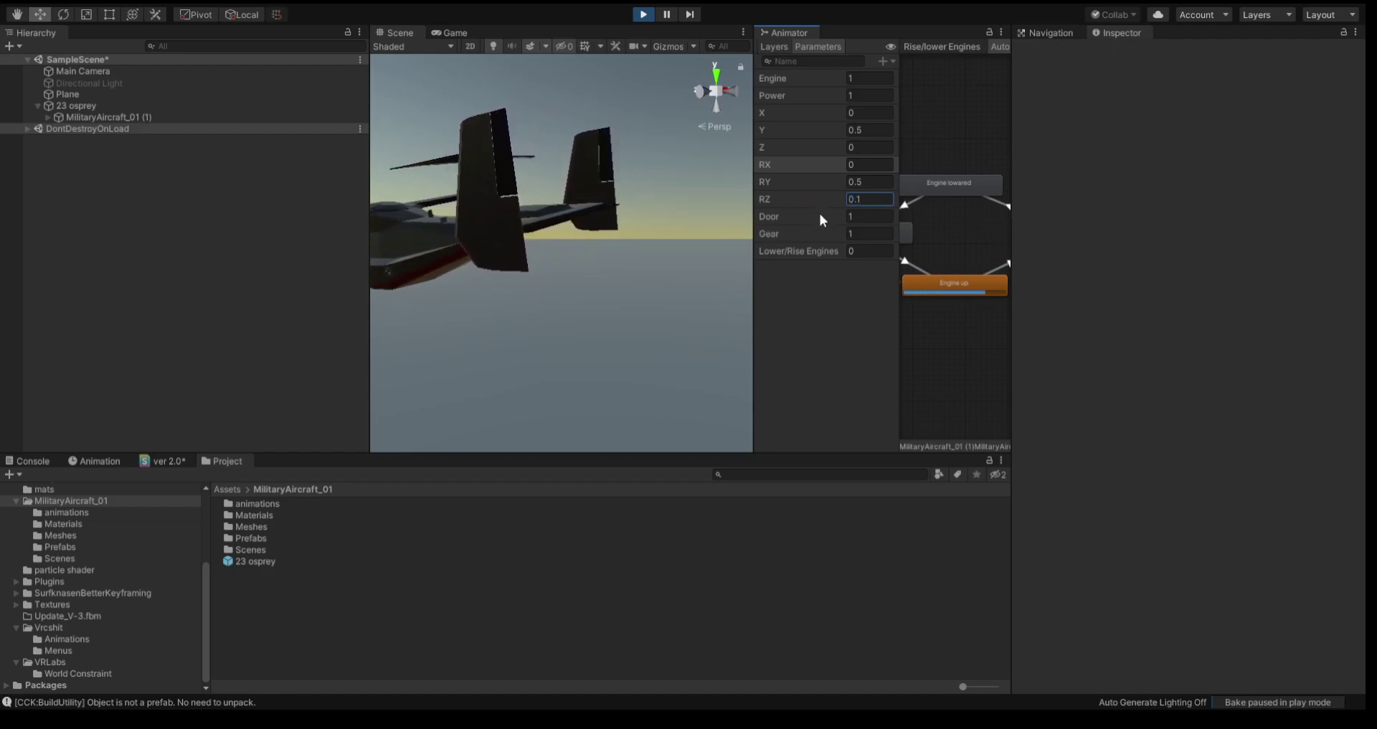
{"action": "left_click", "coordinate": [888, 198]}
{"action": "type", "text": "0"}
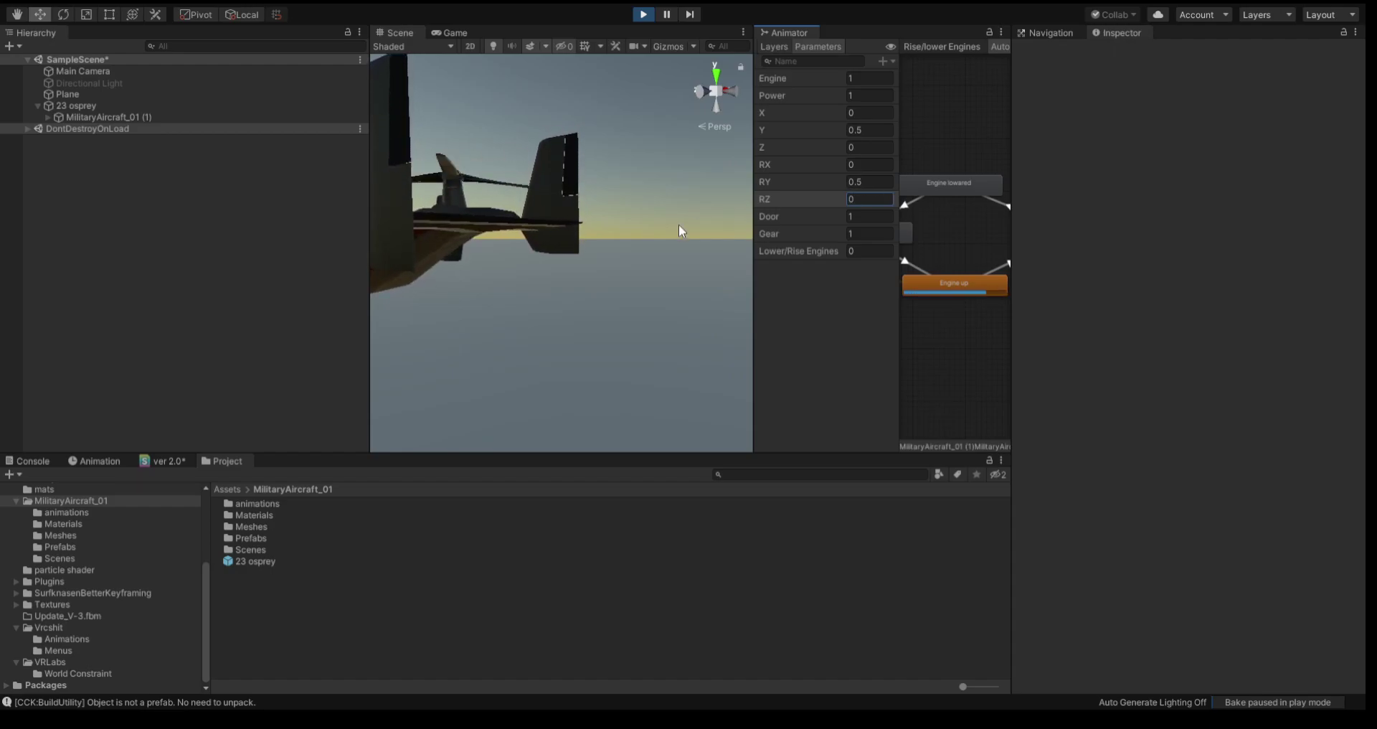
{"action": "mouse_move", "coordinate": [679, 229]}
{"action": "right_mouse_down"}
{"action": "mouse_move", "coordinate": [683, 280]}
{"action": "mouse_move", "coordinate": [683, 223]}
{"action": "mouse_move", "coordinate": [788, 233]}
{"action": "right_mouse_up"}
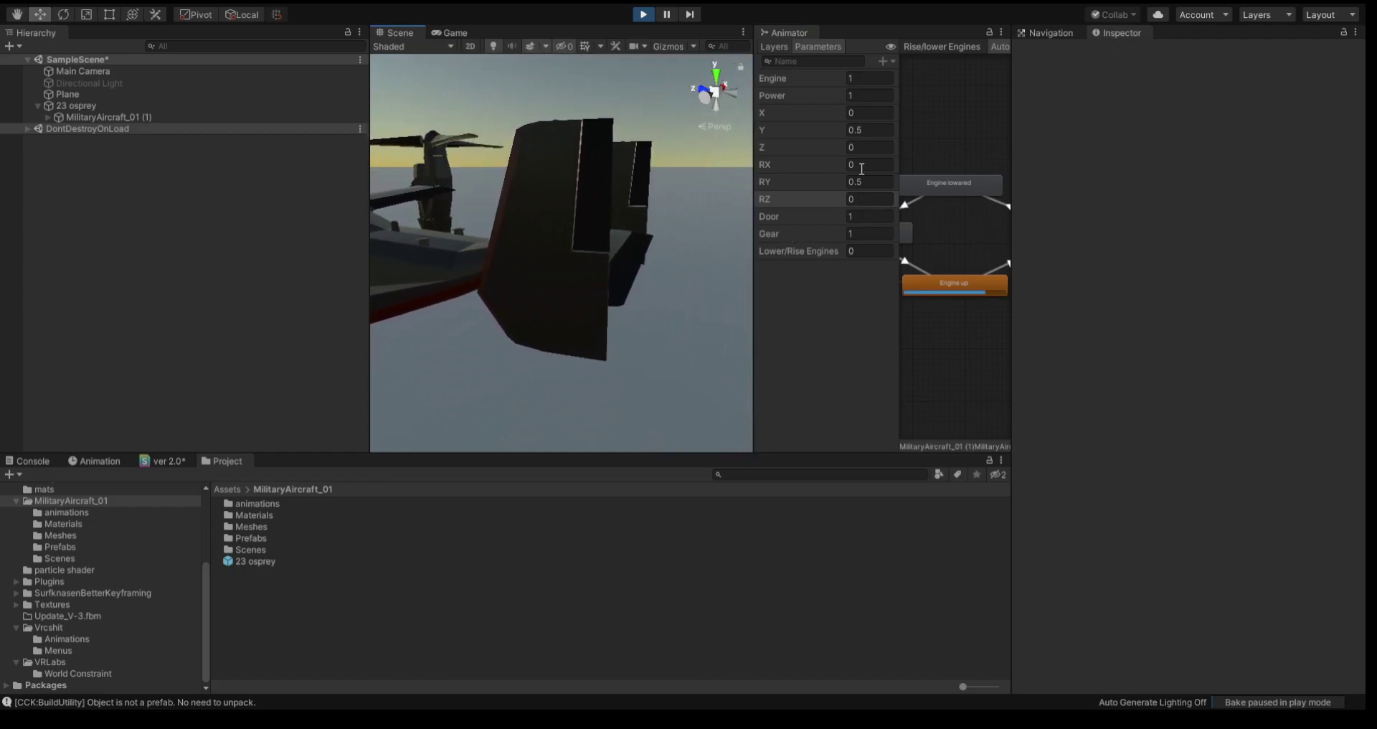
Step: Test RX at 1 and -1 while watching the rotor side, then clear RX back to 0
{"action": "type", "text": "1"}
{"action": "mouse_move", "coordinate": [711, 209]}
{"action": "right_mouse_down"}
{"action": "mouse_move", "coordinate": [423, 219]}
{"action": "mouse_move", "coordinate": [749, 204]}
{"action": "right_mouse_up"}
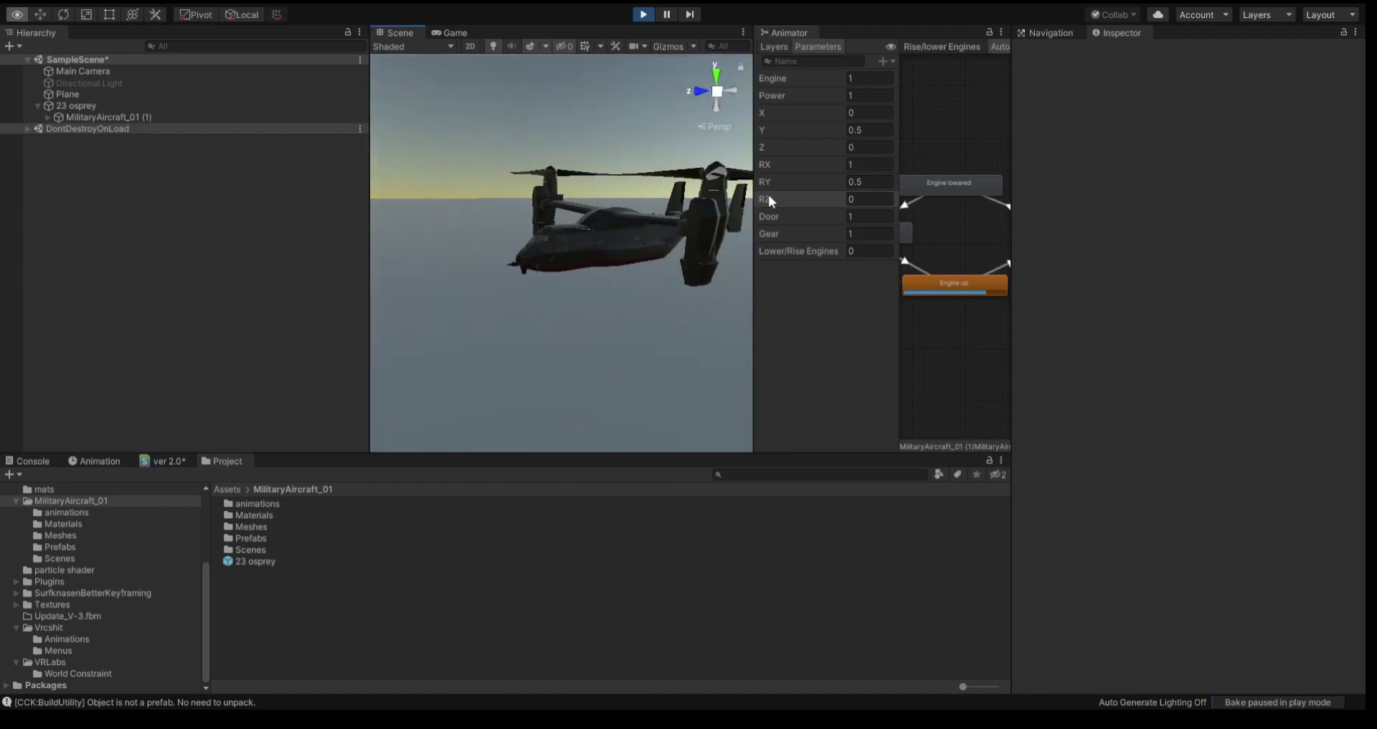
{"action": "left_click", "coordinate": [853, 164]}
{"action": "type", "text": "0.5"}
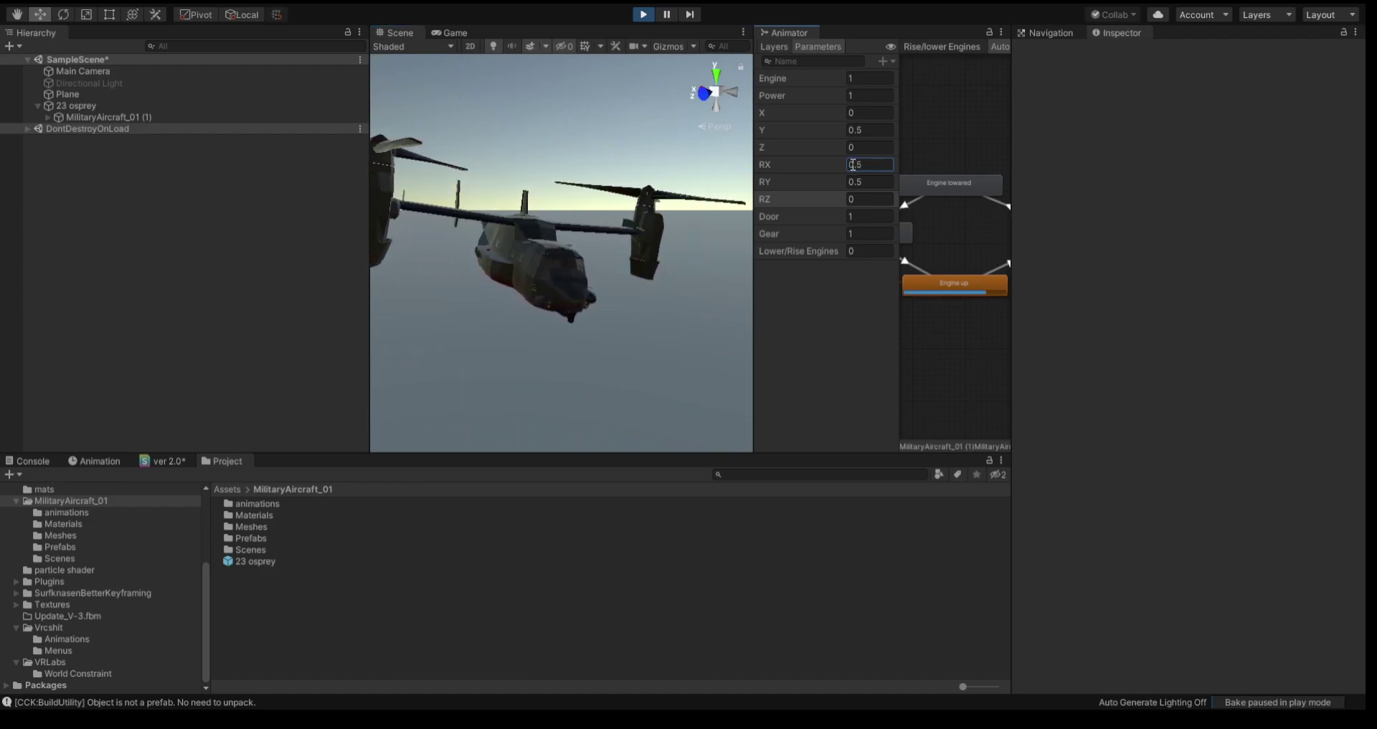
{"action": "key", "text": "BackSpace"}
{"action": "key", "text": "BackSpace"}
{"action": "key", "text": "BackSpace"}
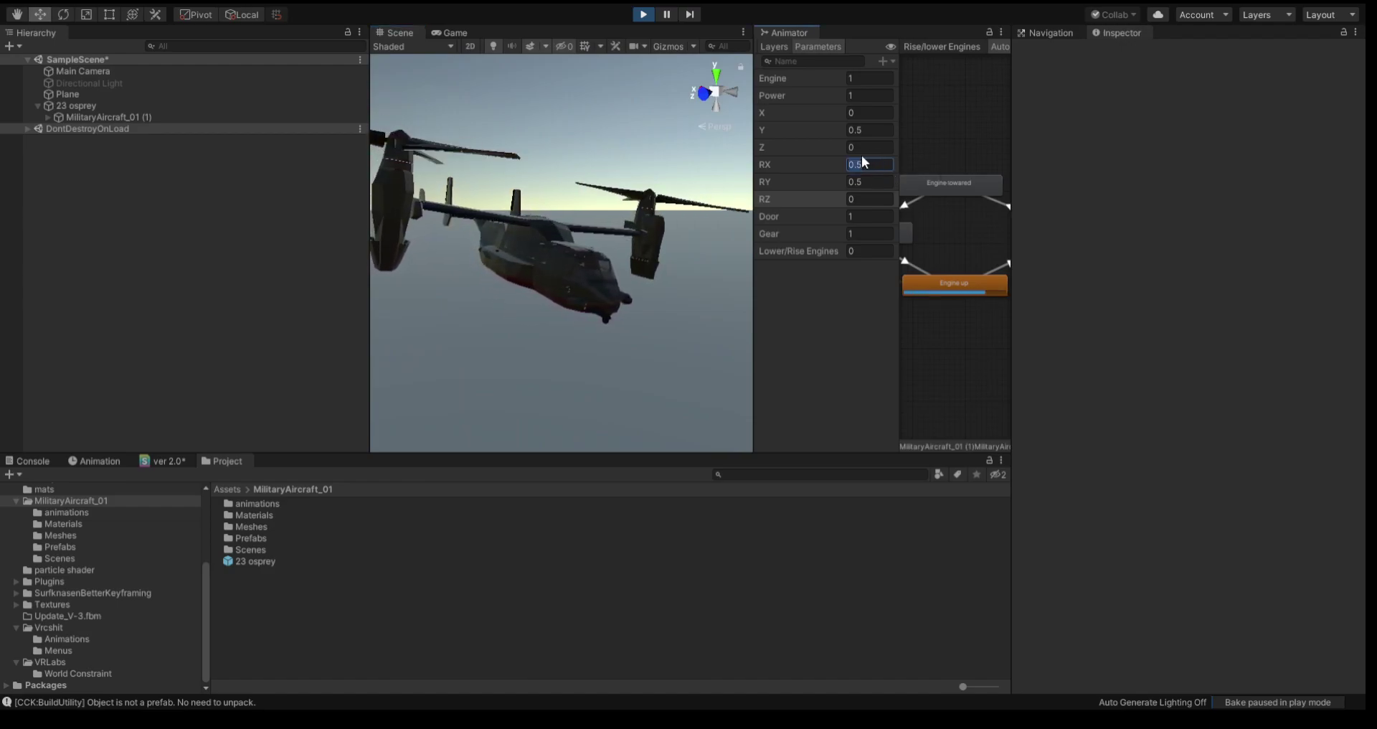
{"action": "type", "text": "-1"}
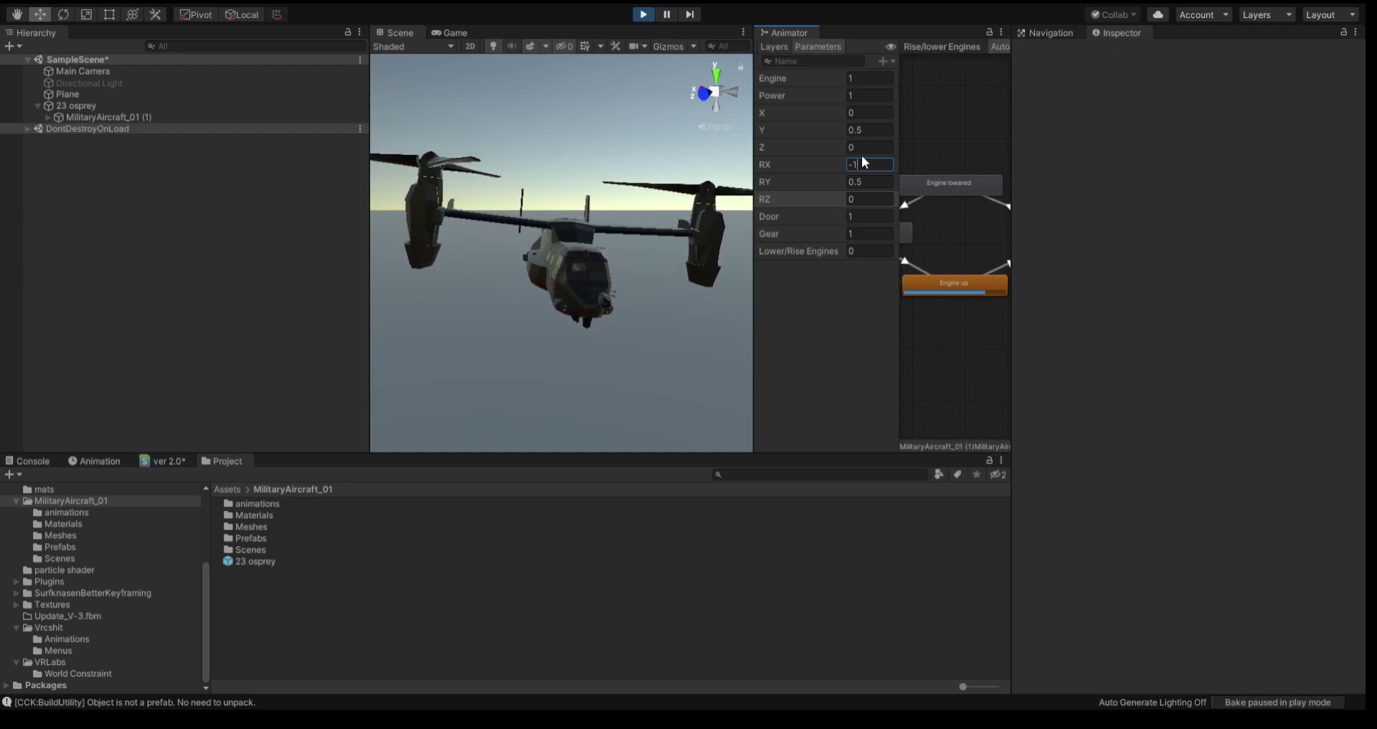
{"action": "key", "text": "BackSpace"}
{"action": "key", "text": "BackSpace"}
{"action": "type", "text": "0"}
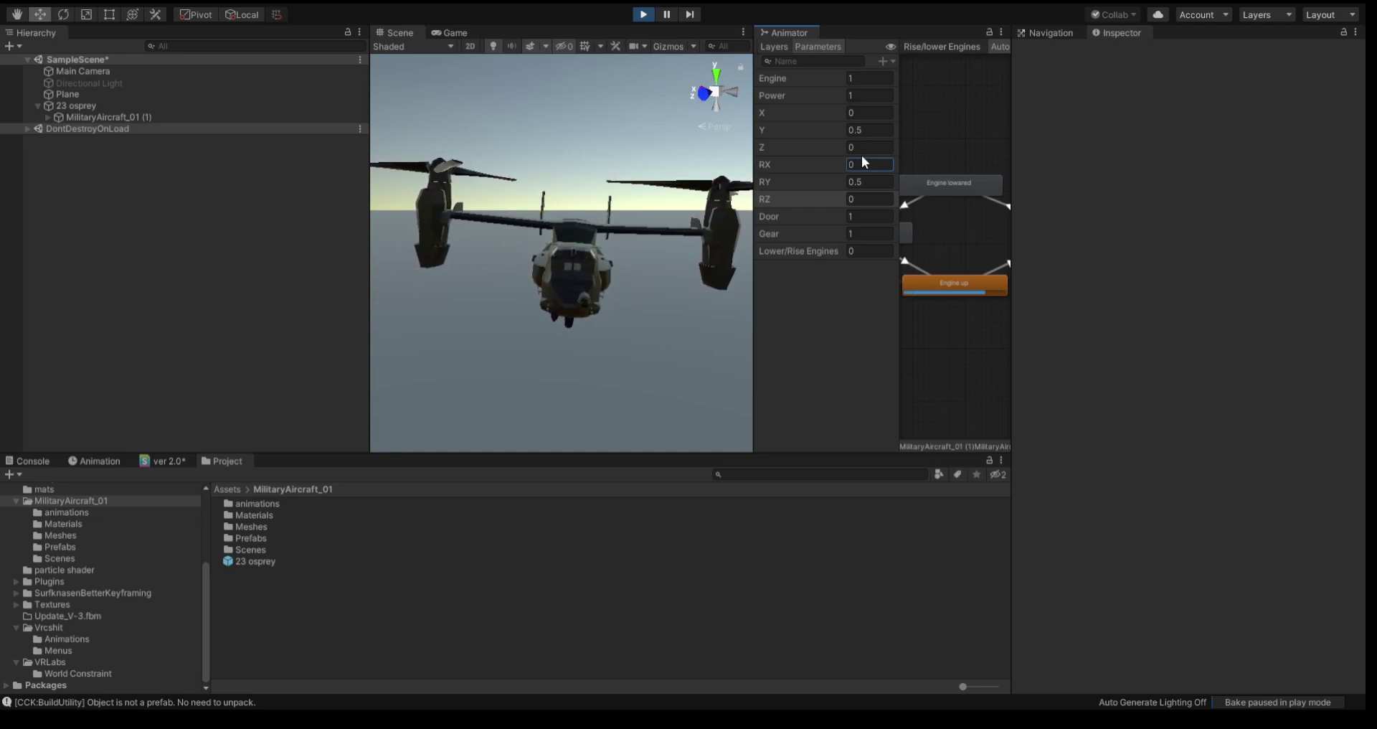
{"action": "left_click", "coordinate": [864, 179]}
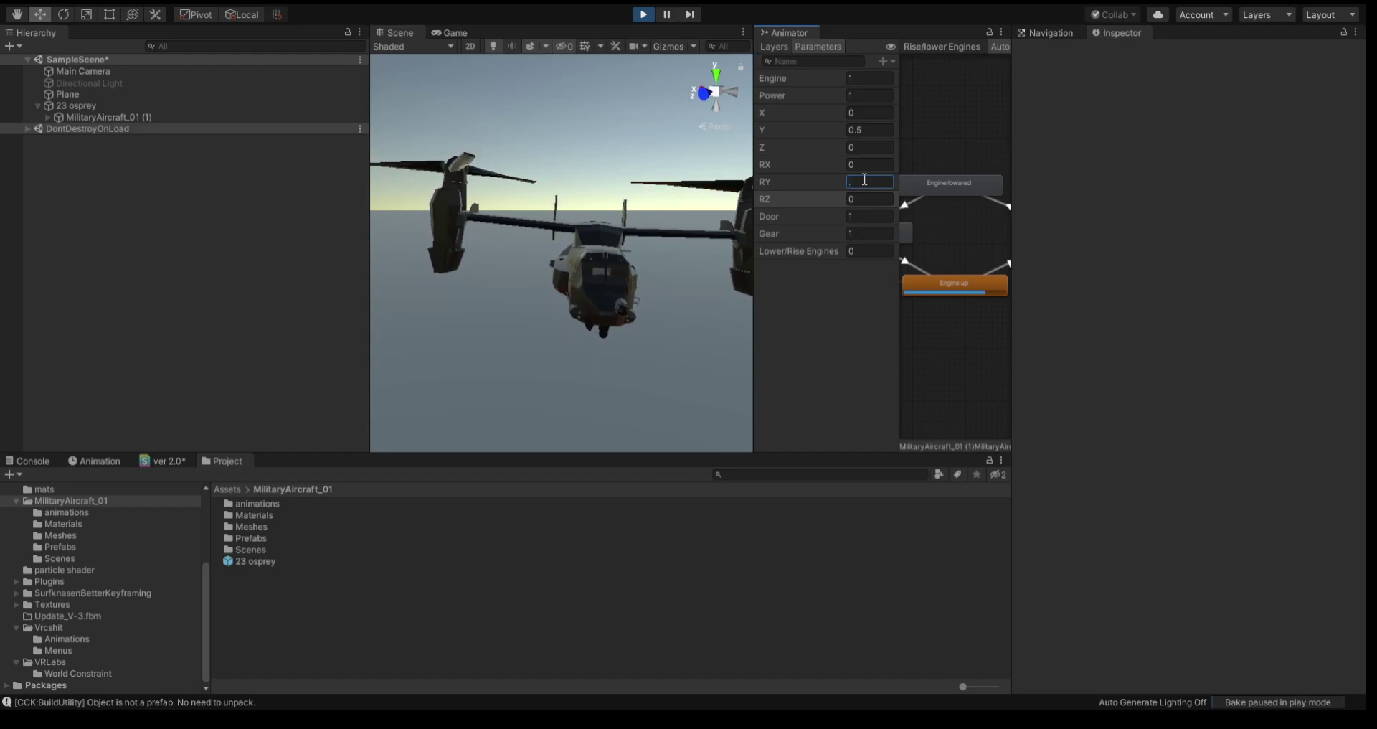
Step: Restore RY to 0.5, commit Z back to 0, and orbit around the aircraft
{"action": "type", "text": "0.5"}
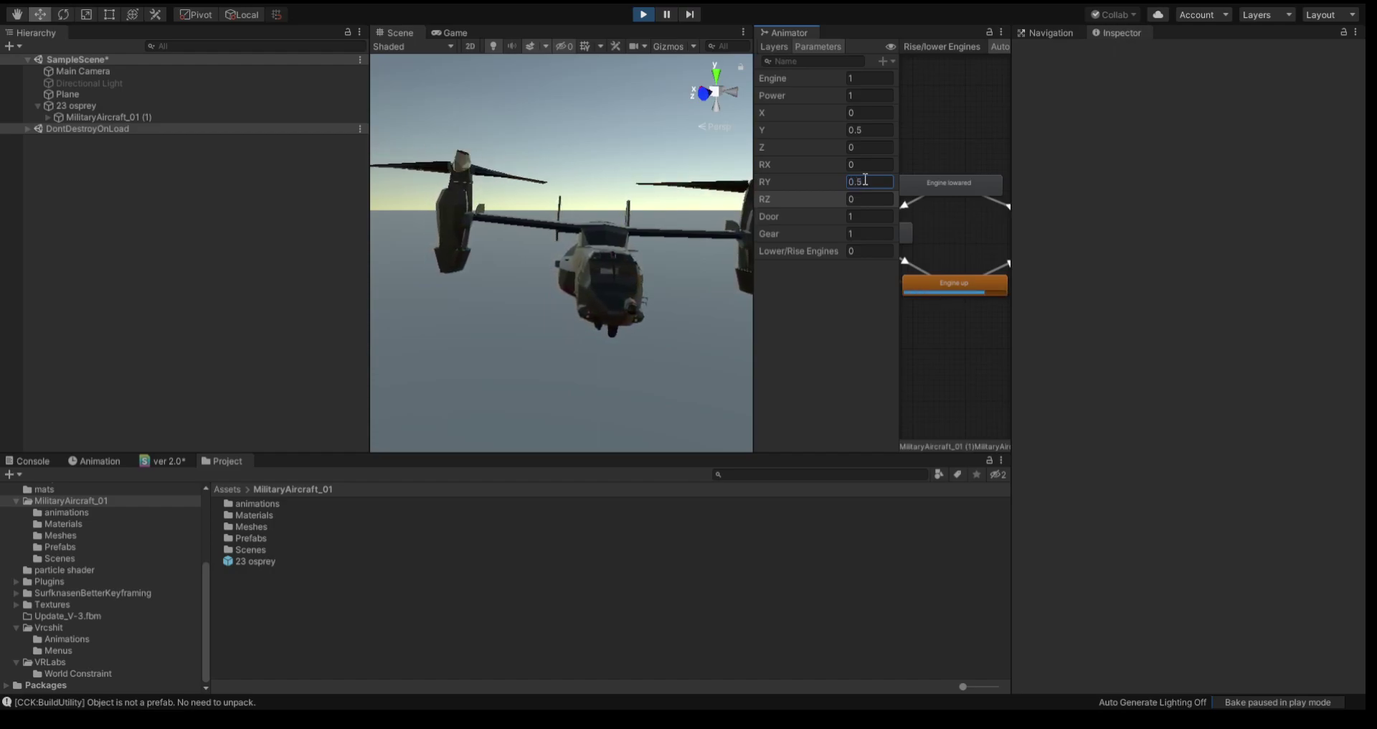
{"action": "type", "text": "0.5"}
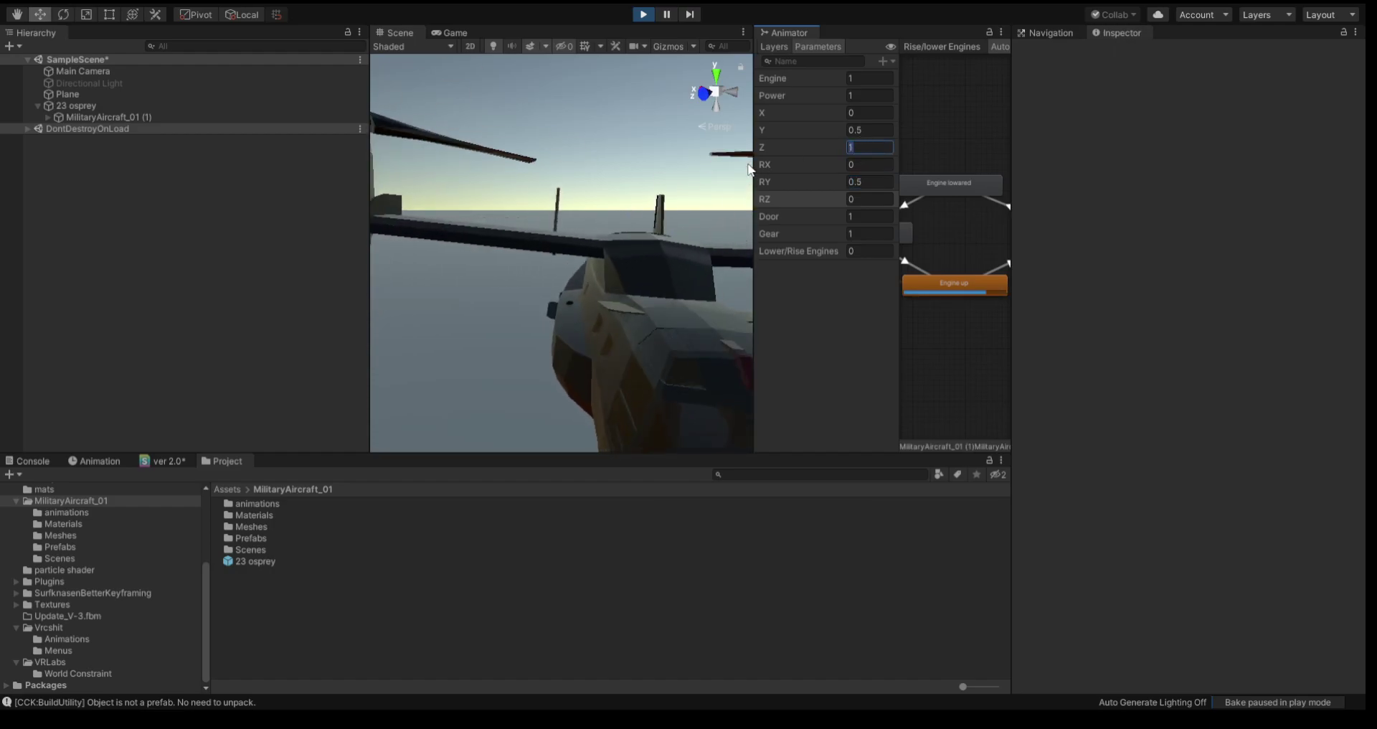
{"action": "key", "text": "Return"}
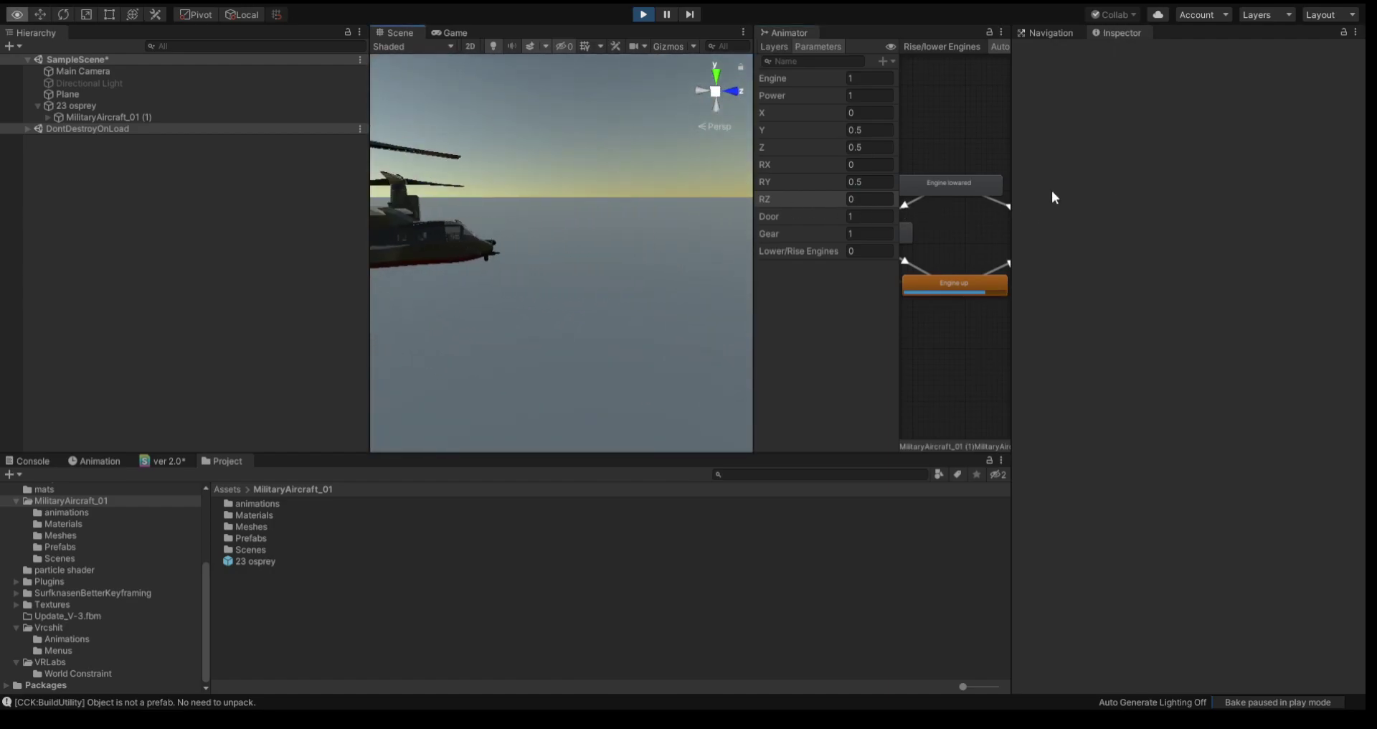
{"action": "left_click", "coordinate": [879, 145]}
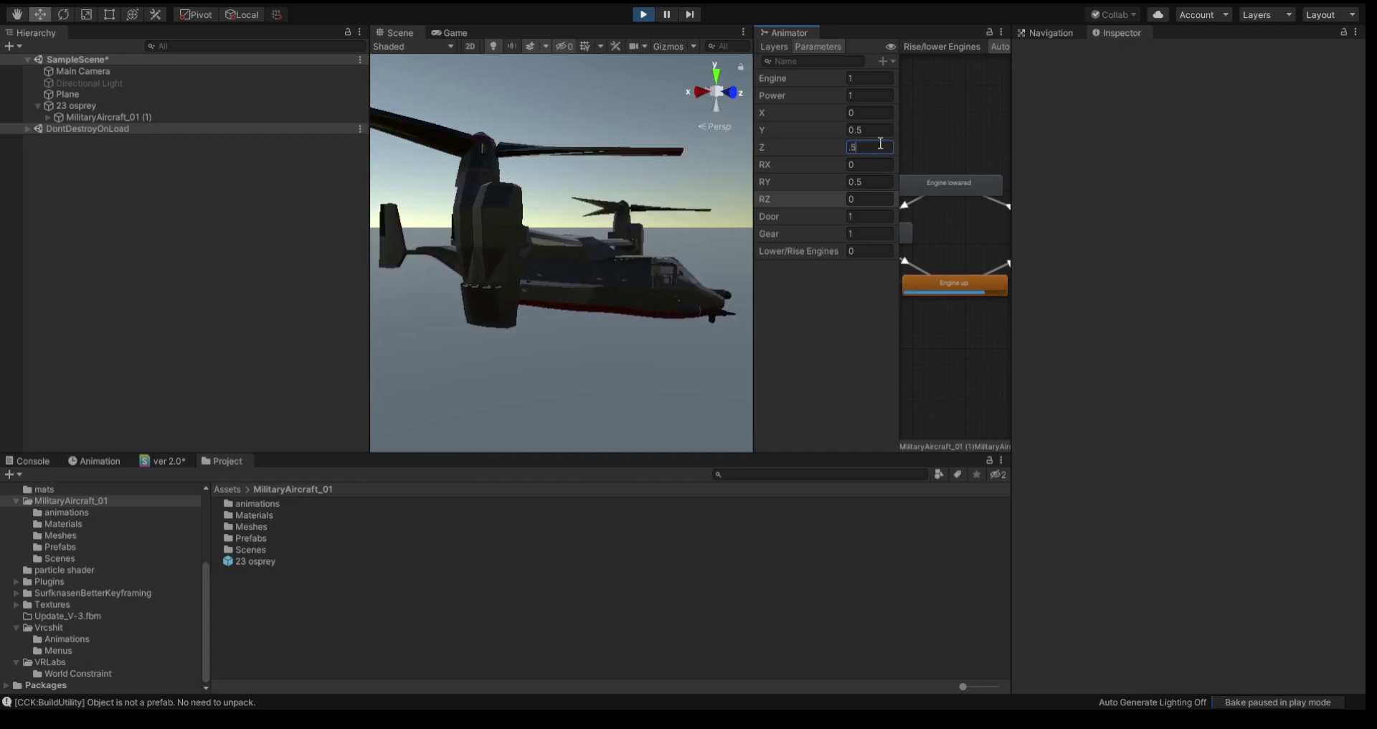
{"action": "key", "text": "Return"}
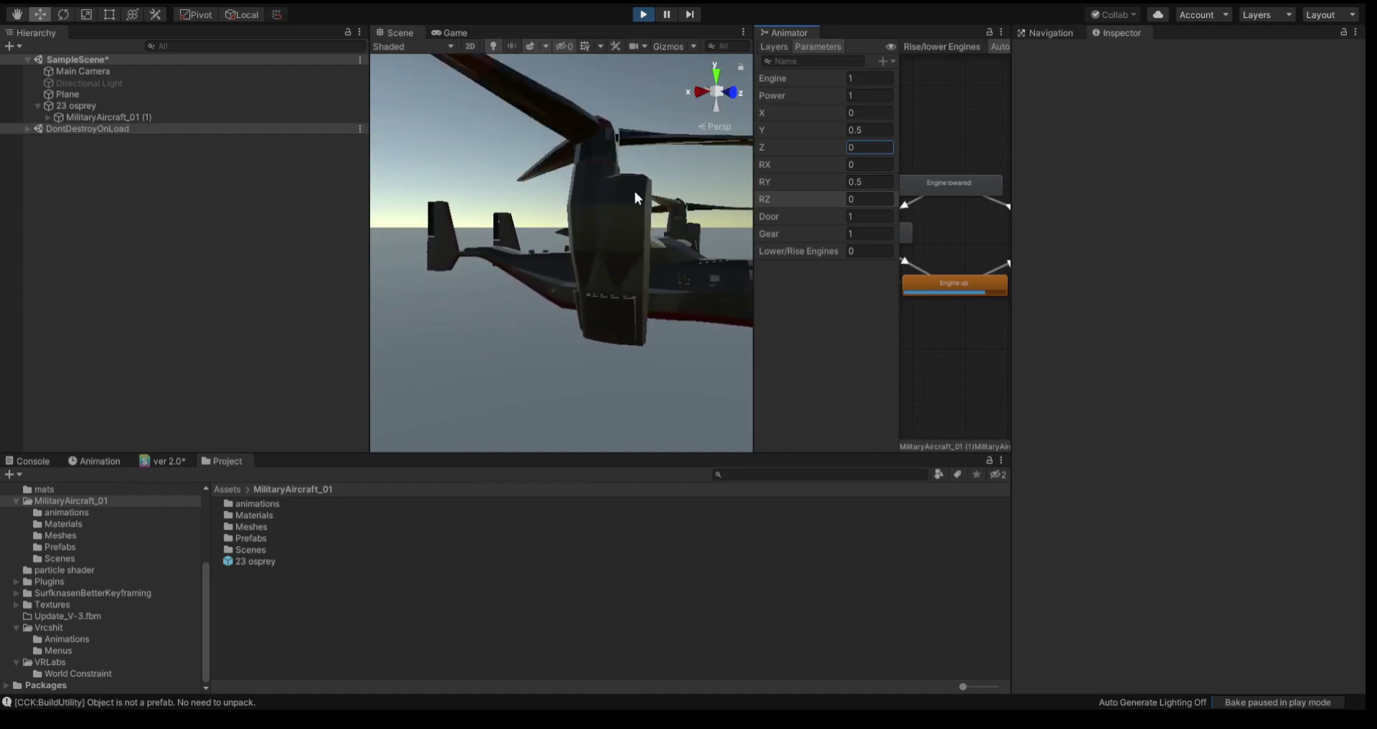
{"action": "left_click_drag", "start_coordinate": [529, 388], "coordinate": [535, 272], "text": "alt"}
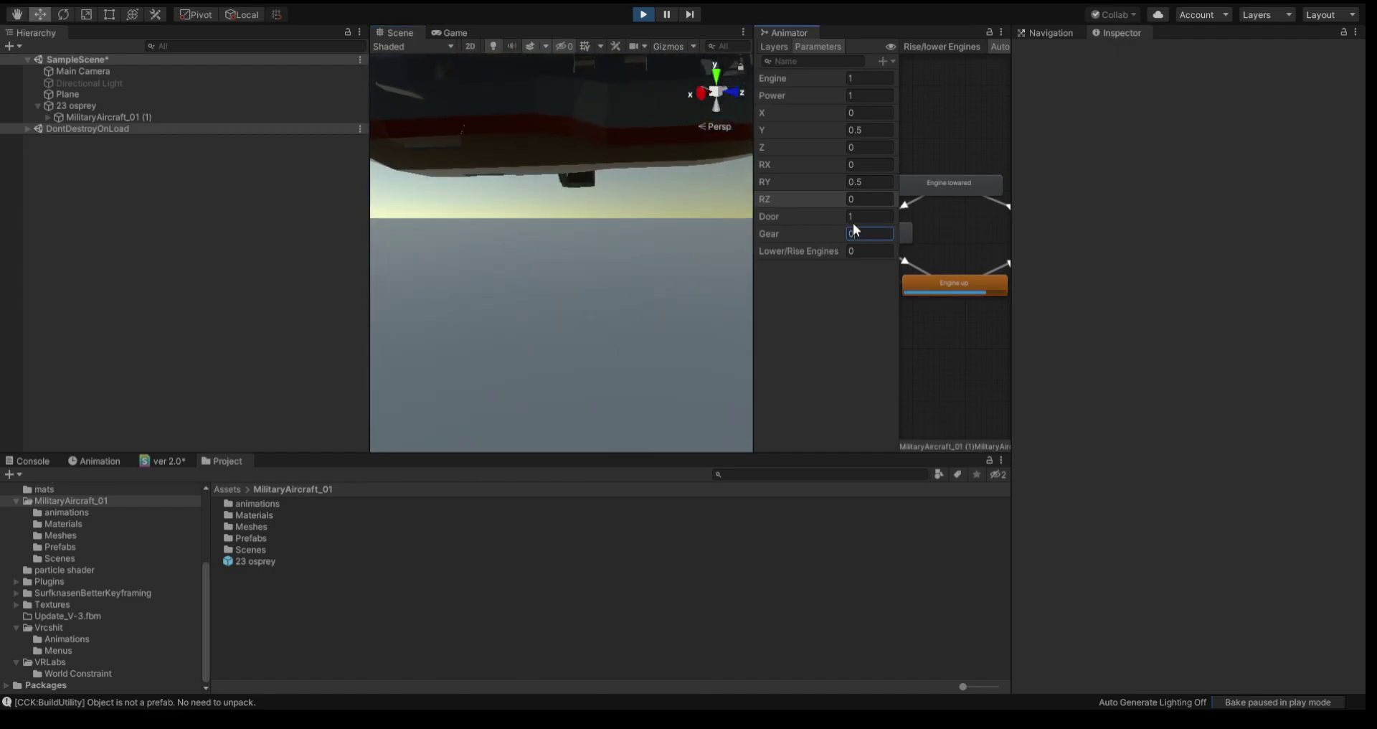
Step: Set Gear to 0 to extend the landing gear, orbiting to watch the engines move
{"action": "type", "text": "0"}
{"action": "key", "text": "Tab"}
{"action": "type", "text": "1"}
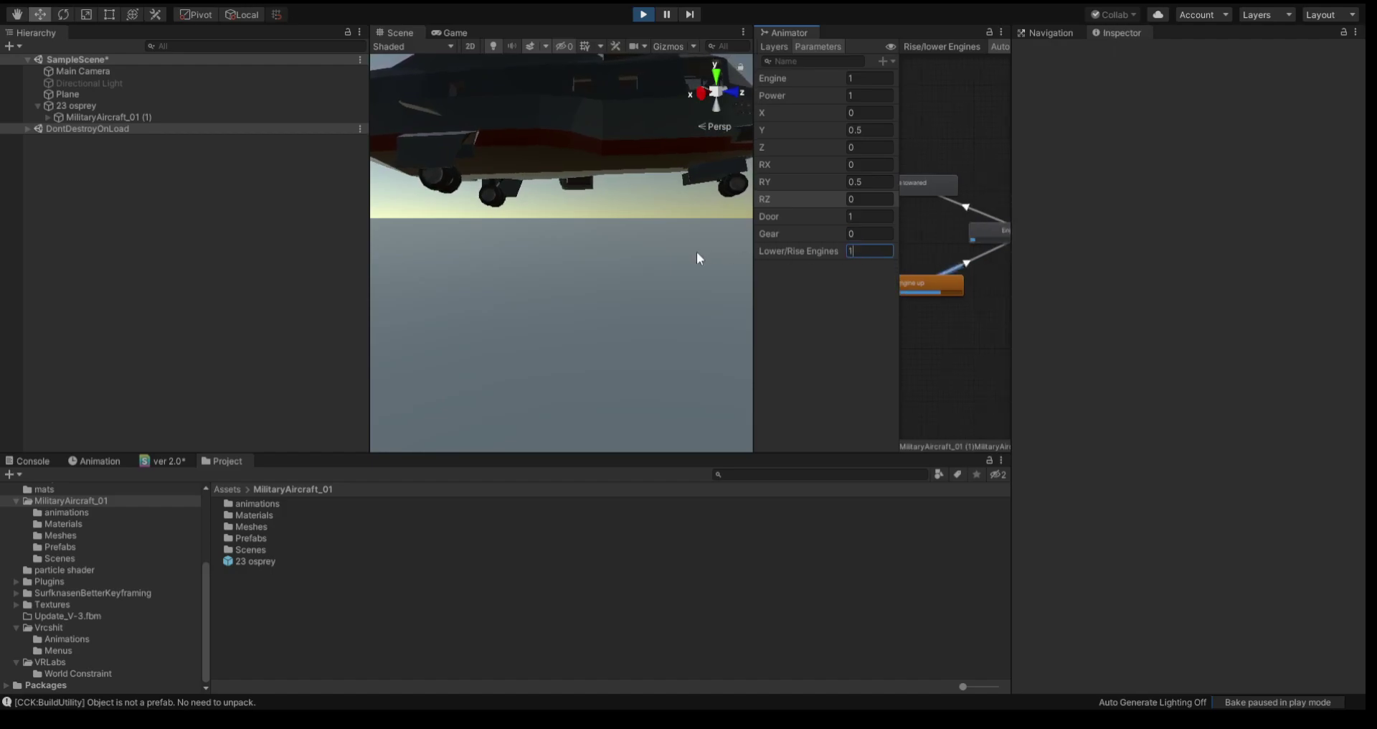
{"action": "mouse_move", "coordinate": [699, 258]}
{"action": "left_mouse_down", "text": "alt"}
{"action": "mouse_move", "coordinate": [653, 188]}
{"action": "mouse_move", "coordinate": [667, 144]}
{"action": "left_mouse_up", "text": "alt"}
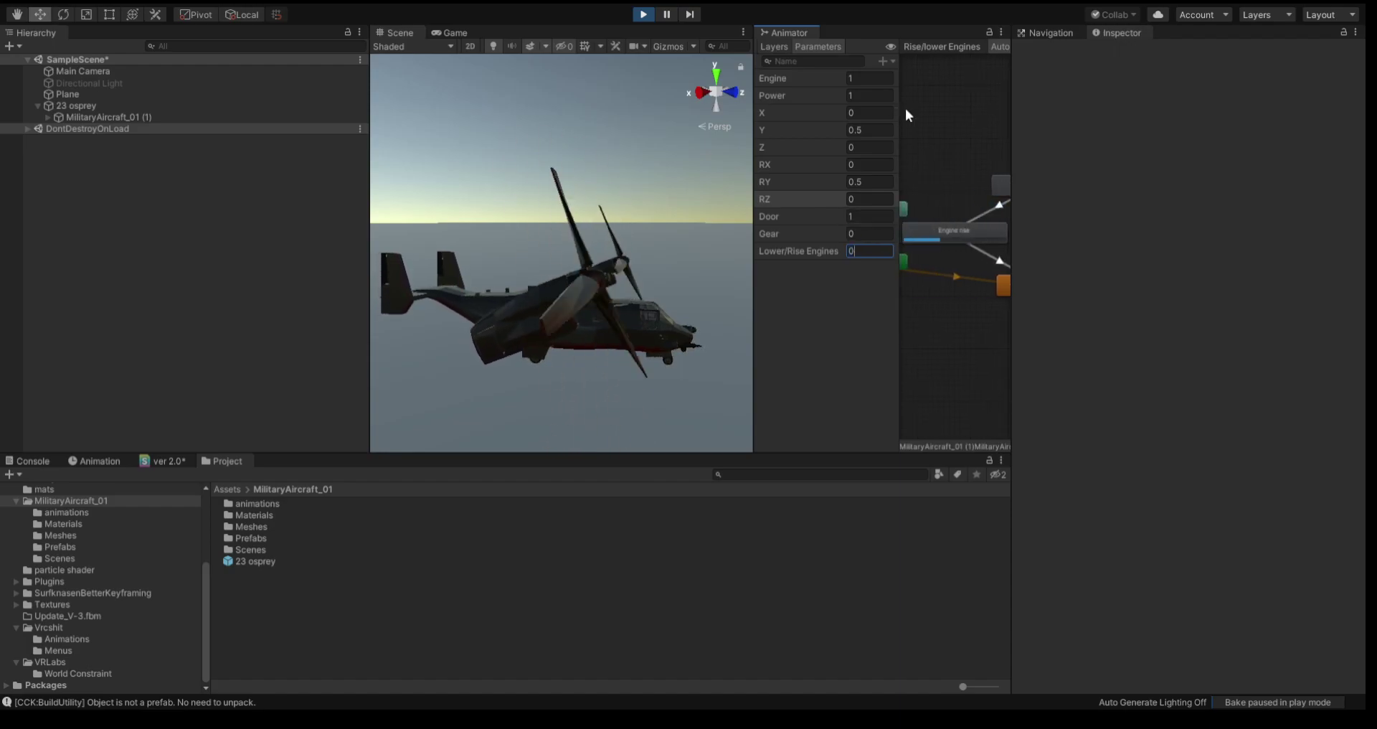
{"action": "left_click", "coordinate": [869, 183]}
{"action": "left_click", "coordinate": [873, 129]}
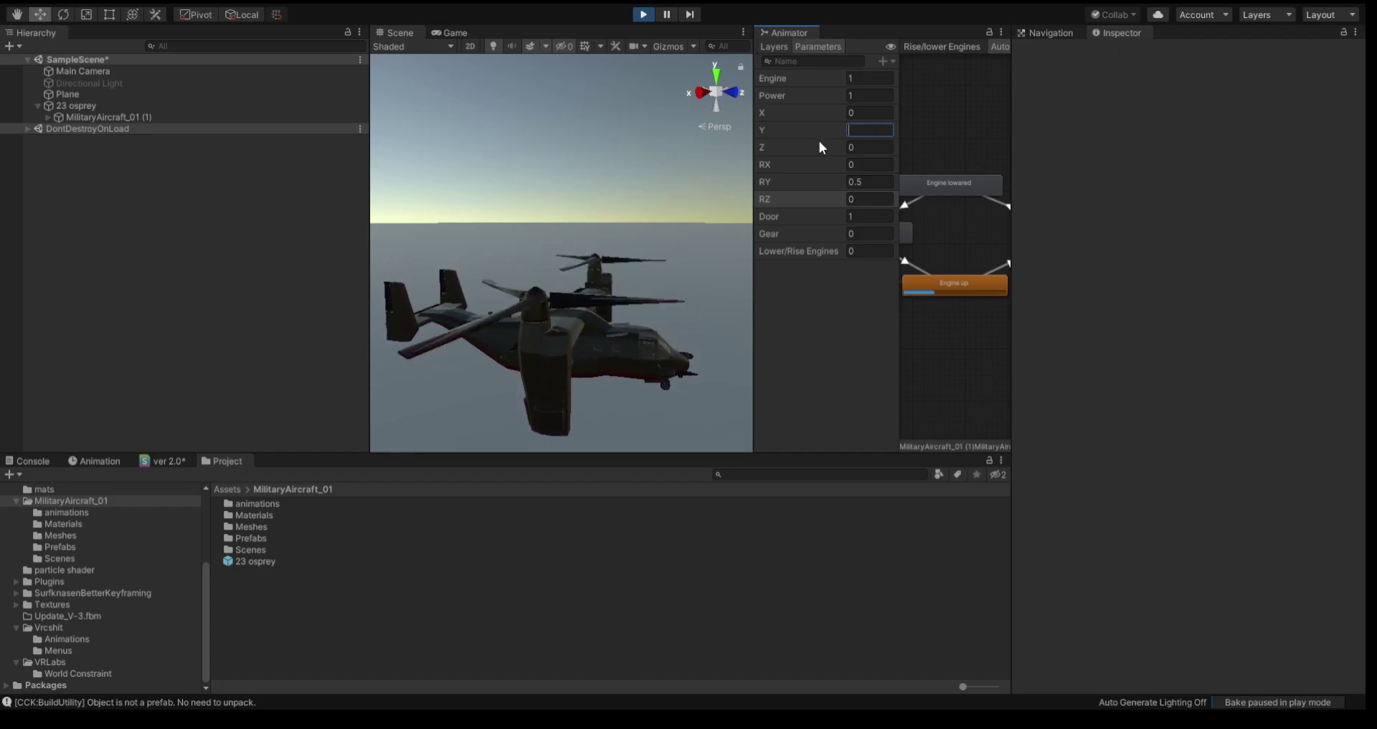
Step: Test Y at 1 then 0, and try Z at 0.5 before resetting it to 0
{"action": "type", "text": "1"}
{"action": "type", "text": "0"}
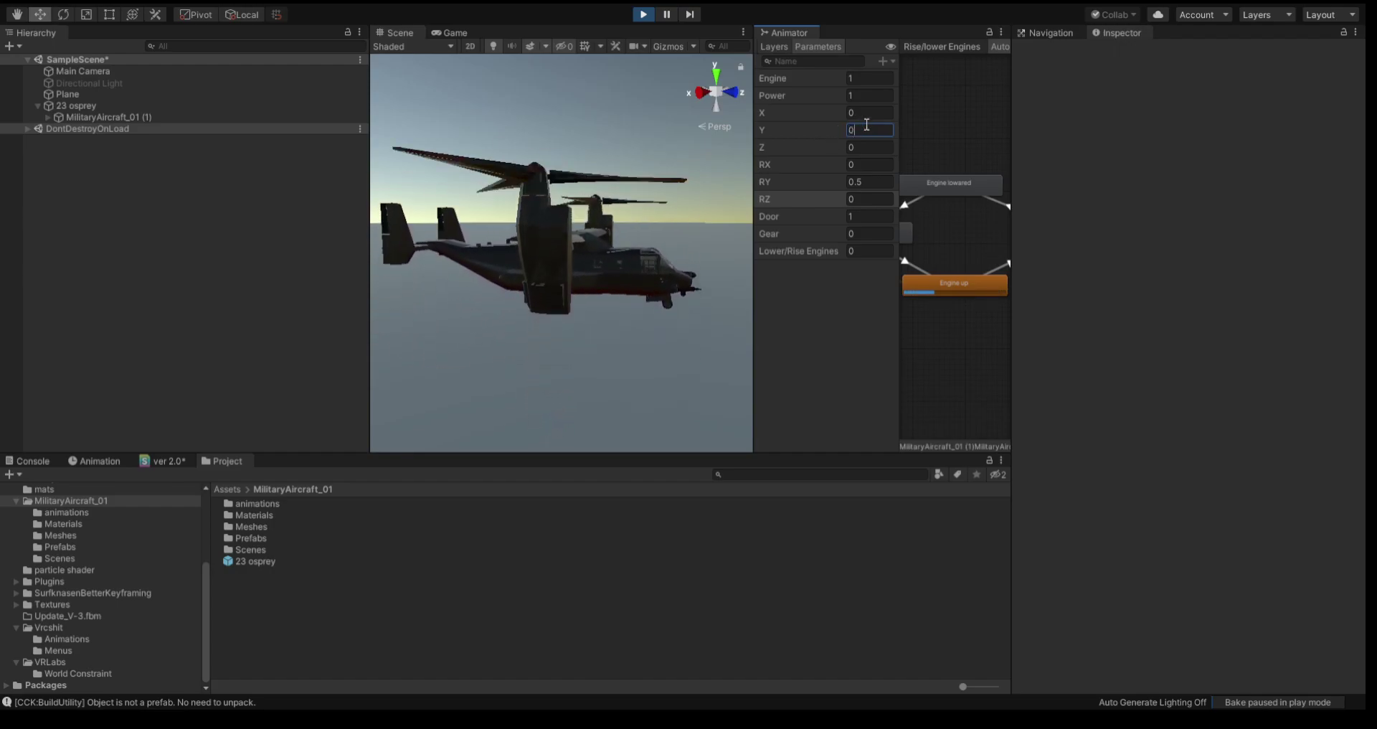
{"action": "left_click_drag", "start_coordinate": [674, 212], "coordinate": [635, 284], "text": "alt"}
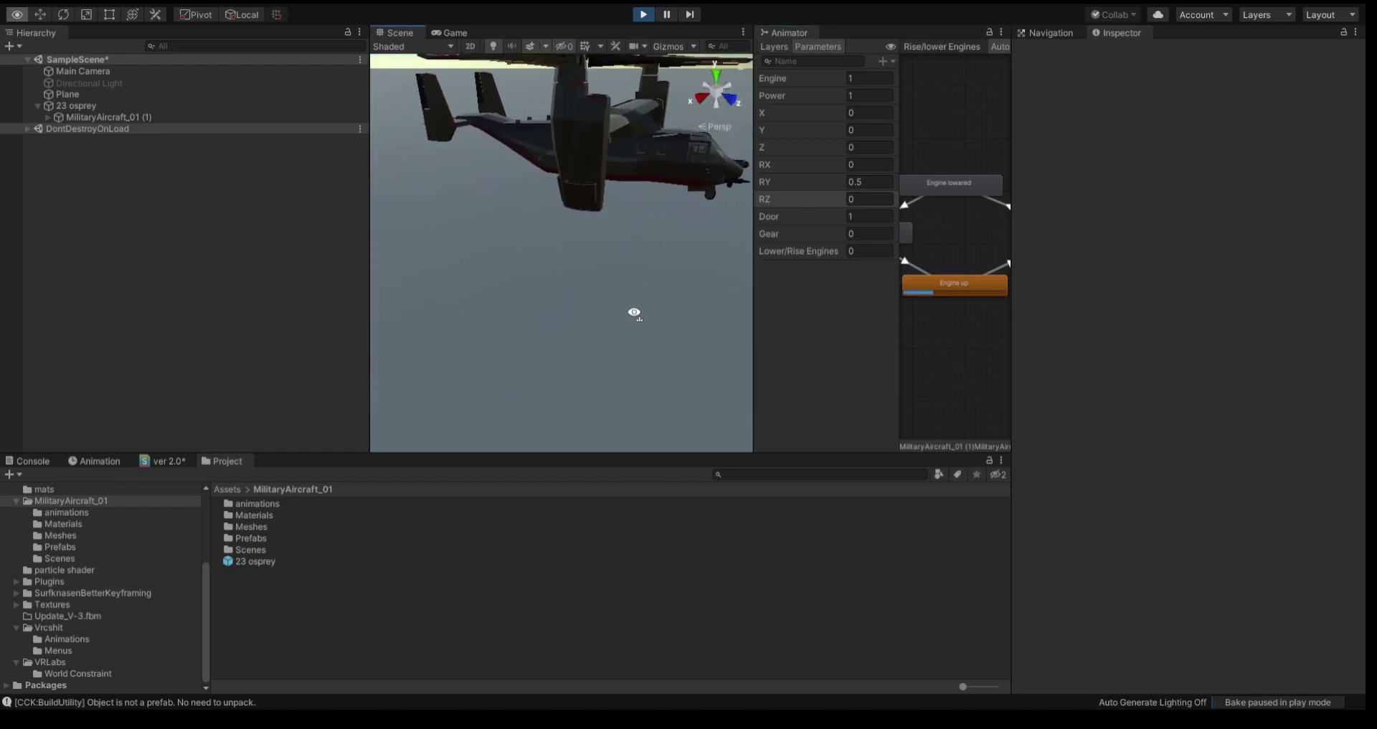
{"action": "left_click", "coordinate": [852, 147]}
{"action": "type", "text": "0.5"}
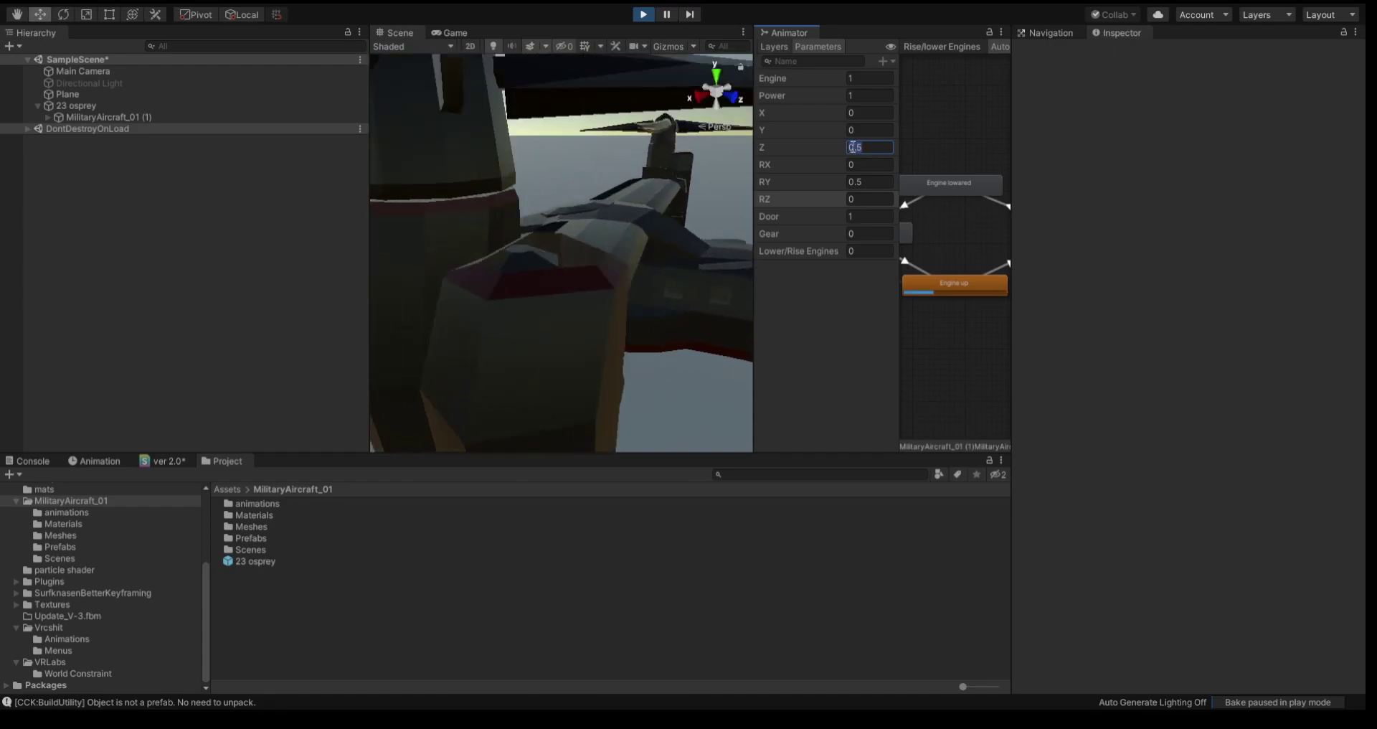
{"action": "key", "text": "BackSpace"}
{"action": "key", "text": "BackSpace"}
Step: Restore Y to 0.5 and set Door to 0, turning the view toward the wing nacelle
{"action": "left_click", "coordinate": [866, 129]}
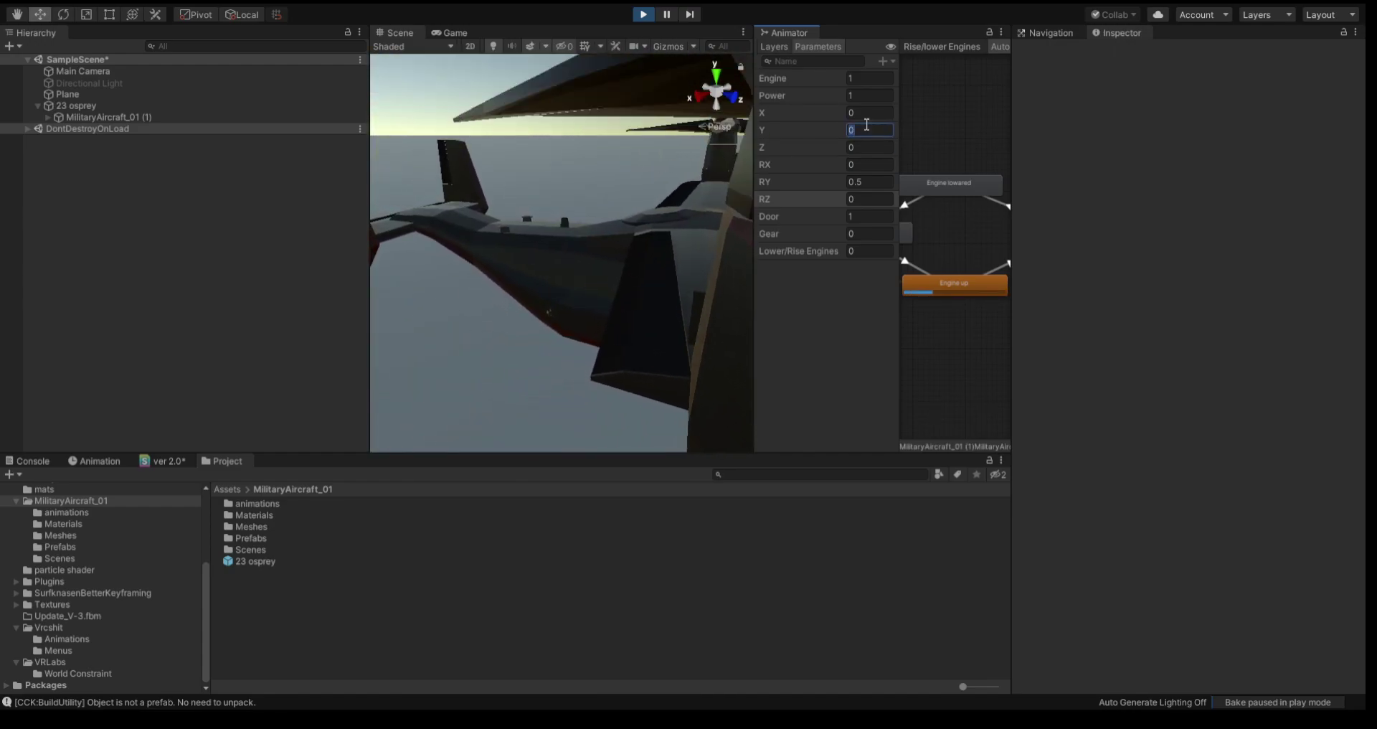
{"action": "type", "text": "0.5"}
{"action": "mouse_move", "coordinate": [634, 161]}
{"action": "right_mouse_down"}
{"action": "mouse_move", "coordinate": [477, 94]}
{"action": "mouse_move", "coordinate": [785, 75]}
{"action": "mouse_move", "coordinate": [790, 60]}
{"action": "right_mouse_up"}
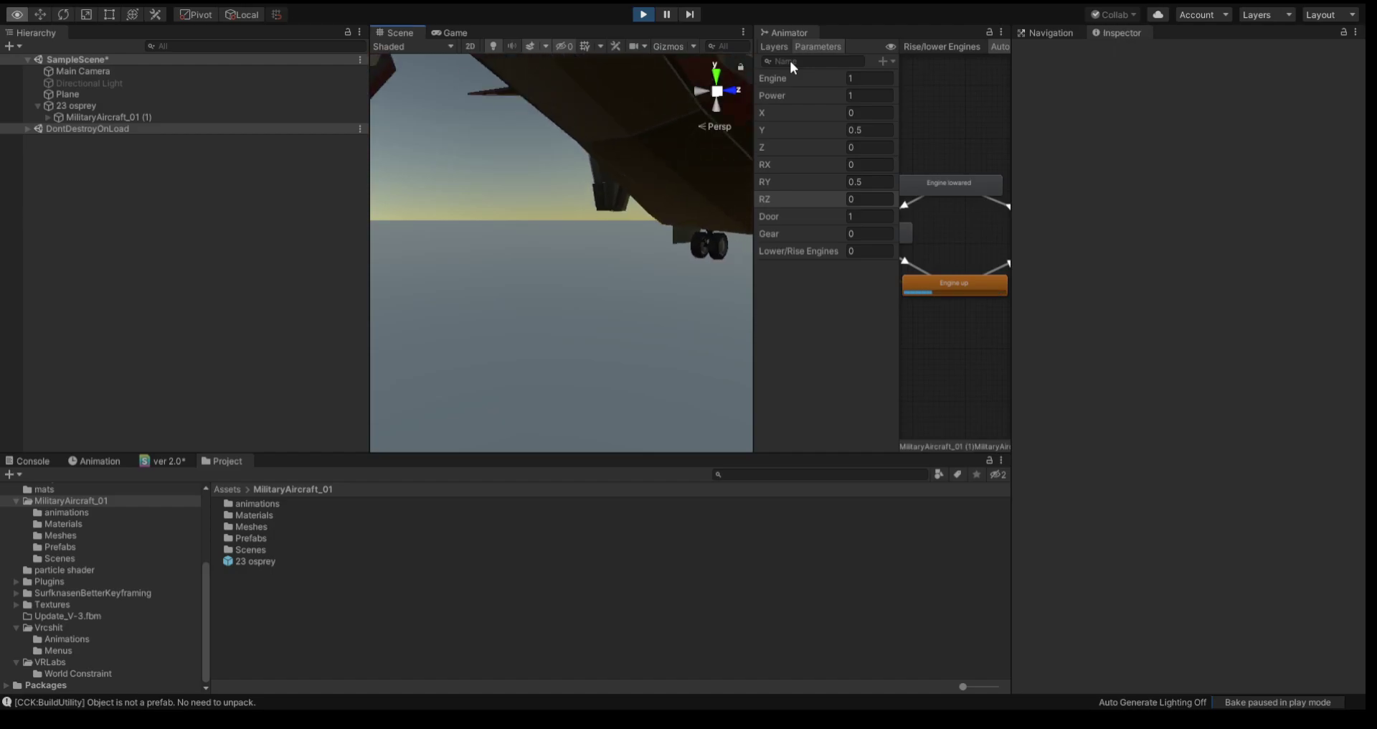
{"action": "left_click", "coordinate": [850, 215]}
{"action": "type", "text": "0"}
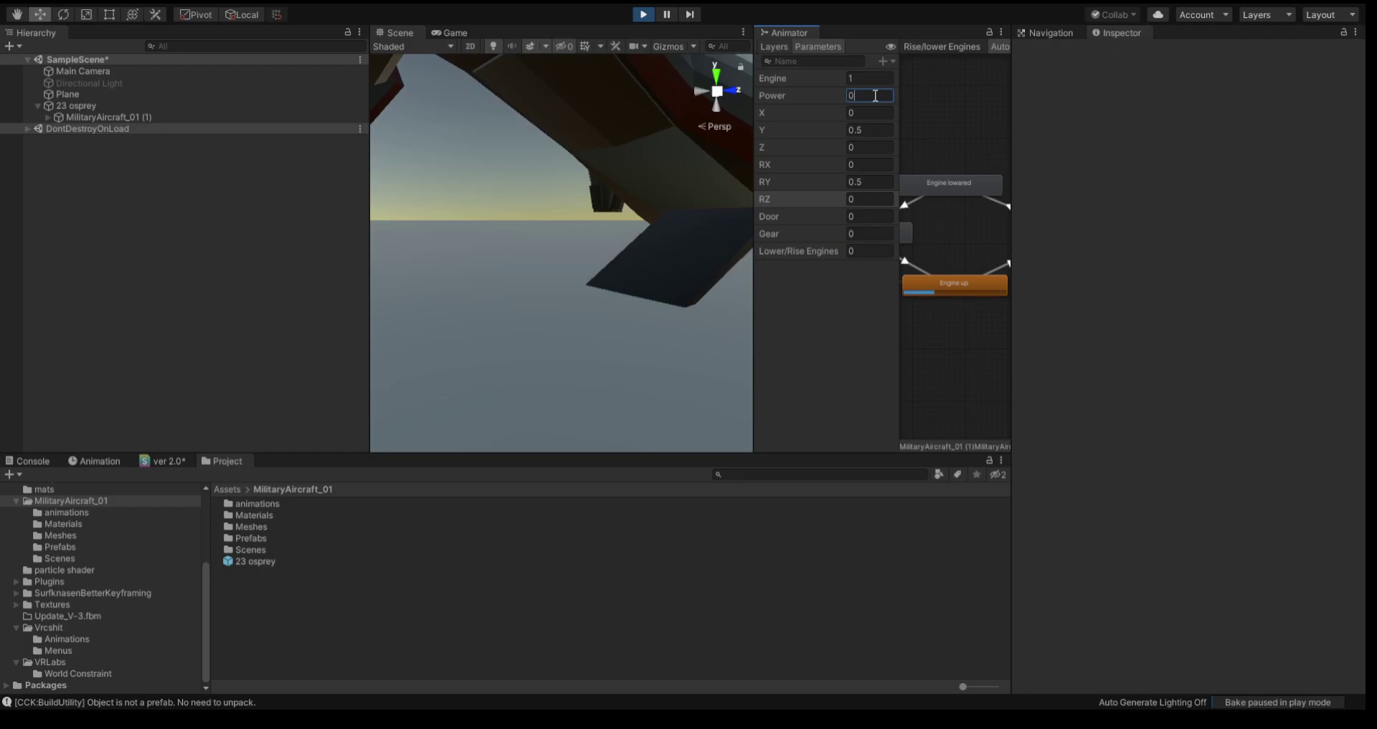
{"action": "mouse_move", "coordinate": [671, 222]}
{"action": "right_mouse_down"}
{"action": "mouse_move", "coordinate": [719, 222]}
{"action": "mouse_move", "coordinate": [672, 231]}
{"action": "mouse_move", "coordinate": [622, 186]}
{"action": "right_mouse_up"}
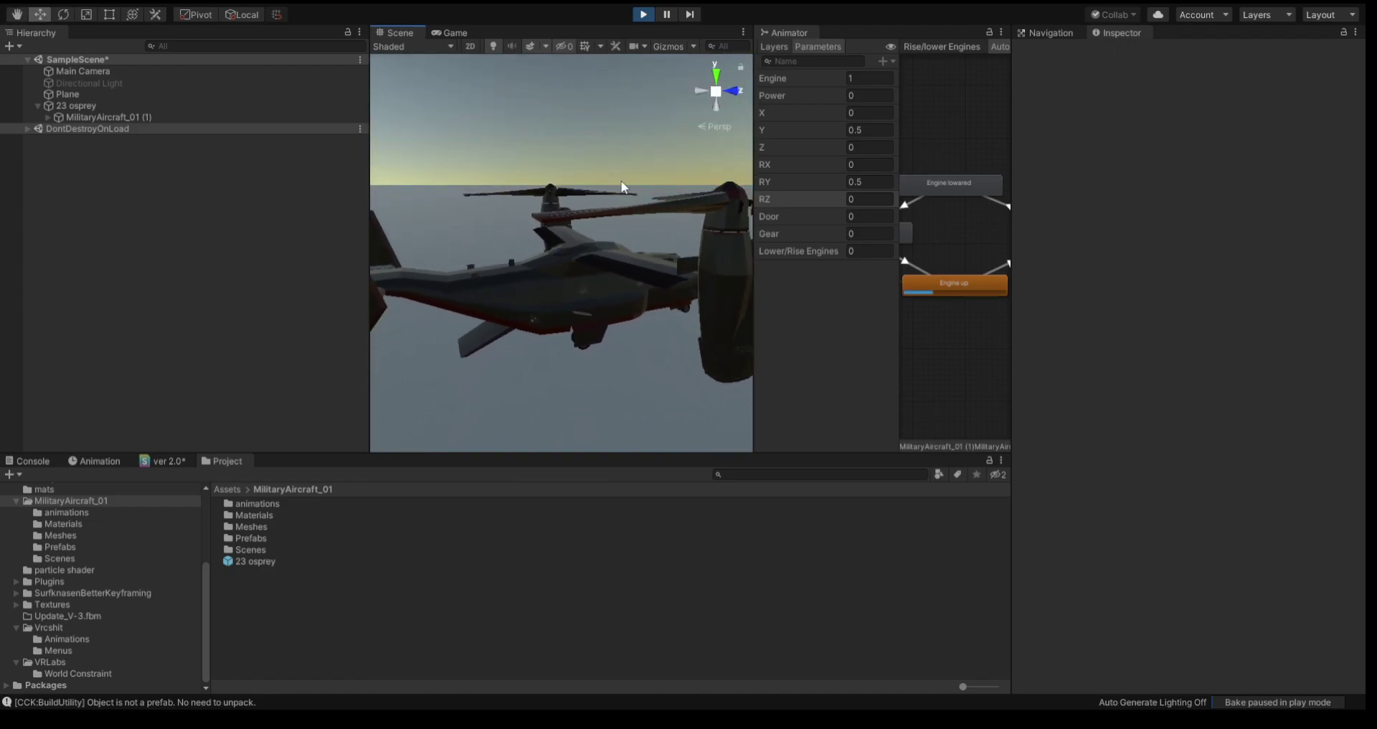